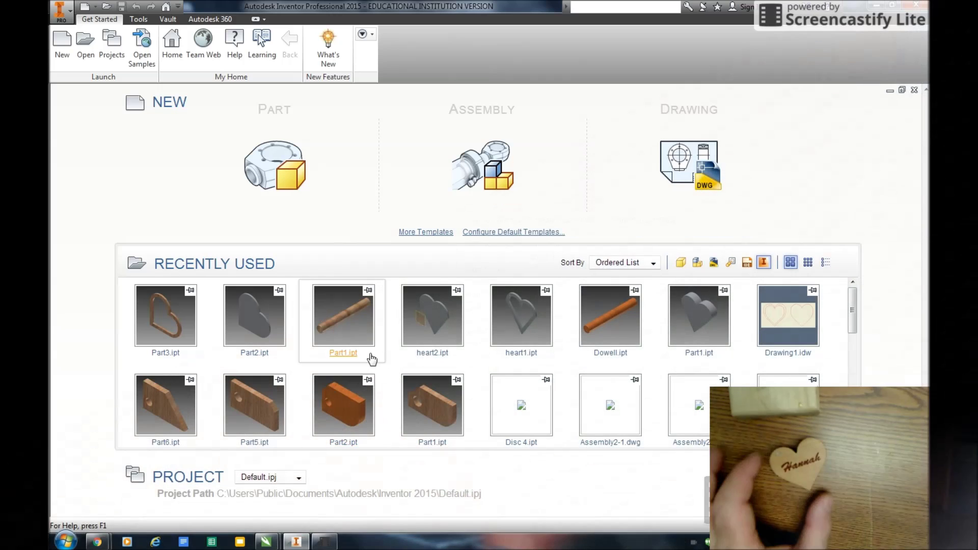
Create a new part from the Standard.ipt template and start a 2D sketch on the front-facing origin plane.
mouse_move(371, 351)
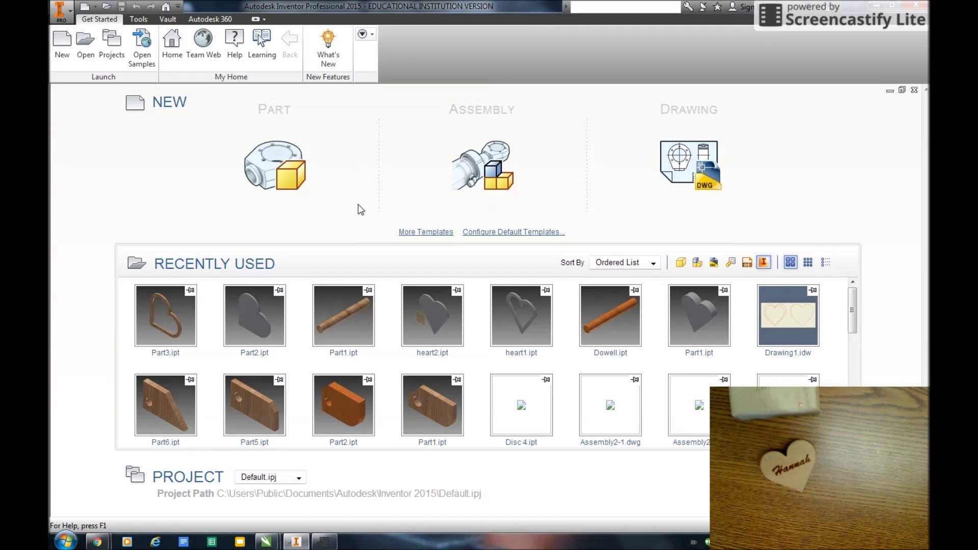
click(68, 47)
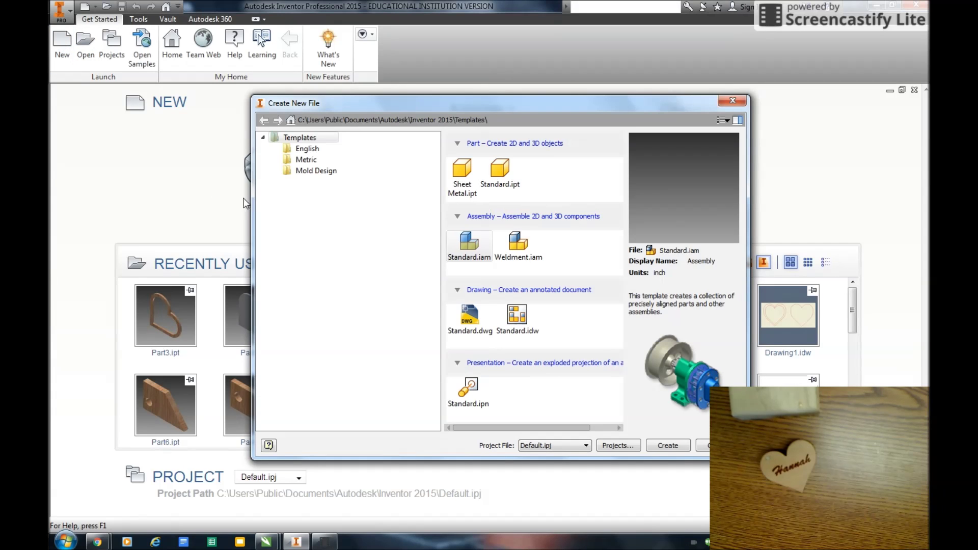
click(500, 172)
click(661, 446)
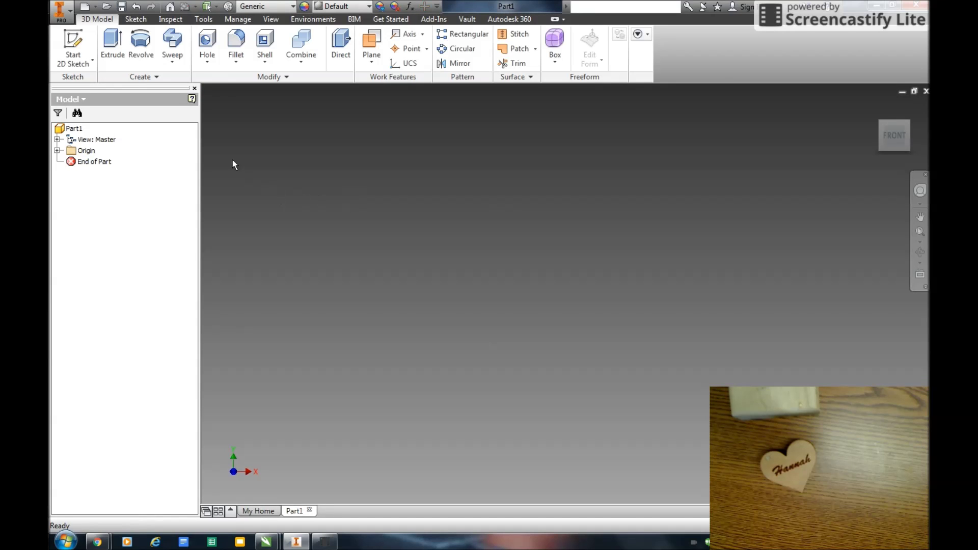
click(73, 46)
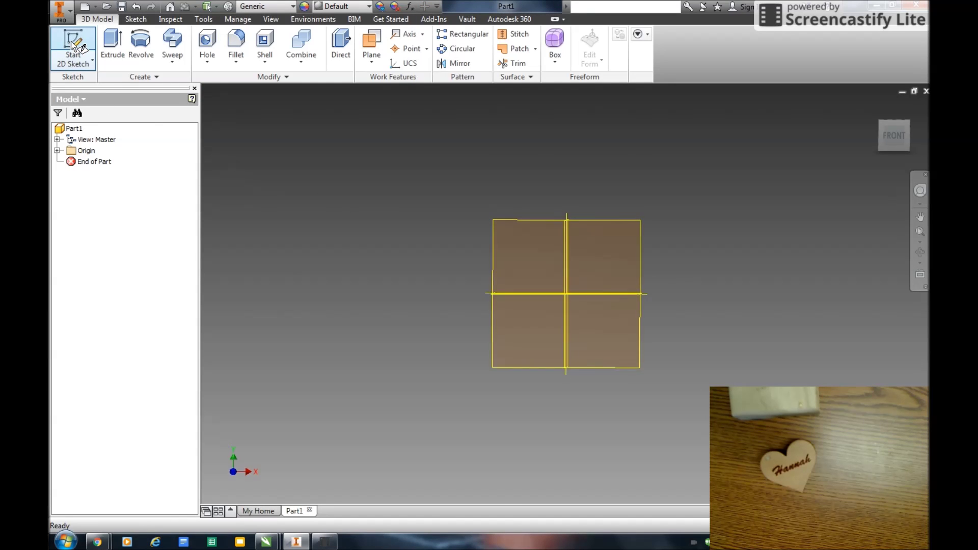
click(584, 235)
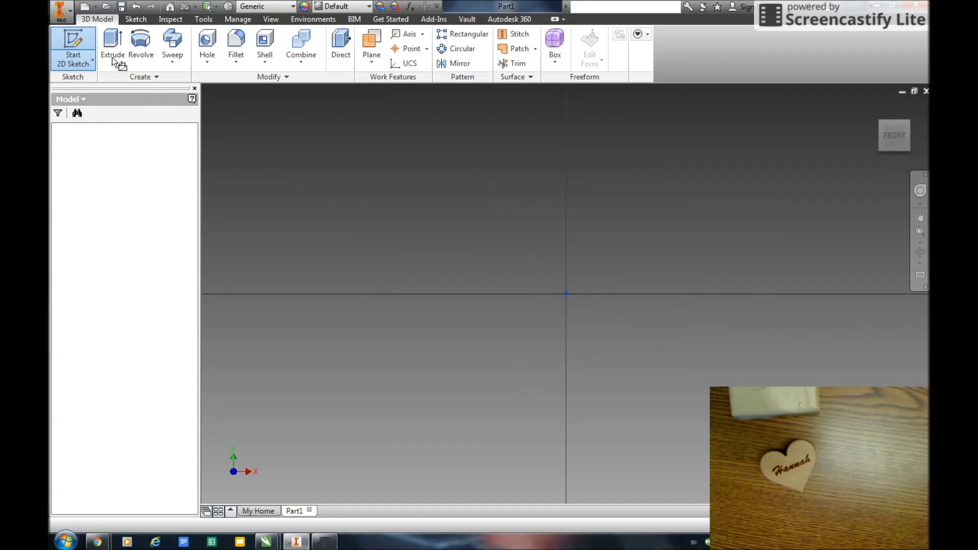
Draw a 2 in by 2 in rectangle with its first corner at the sketch origin.
click(566, 293)
text(2)
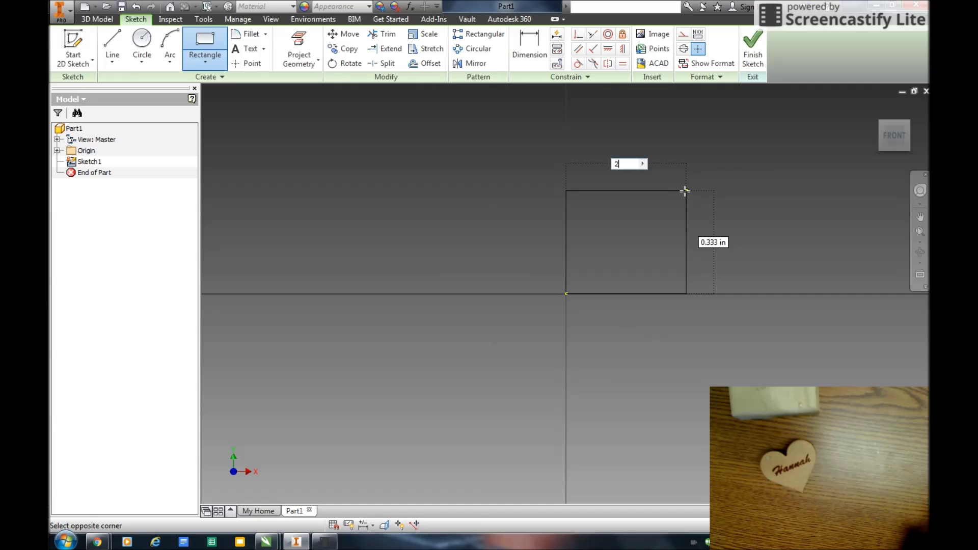
key(Tab)
text(2)
key(Return)
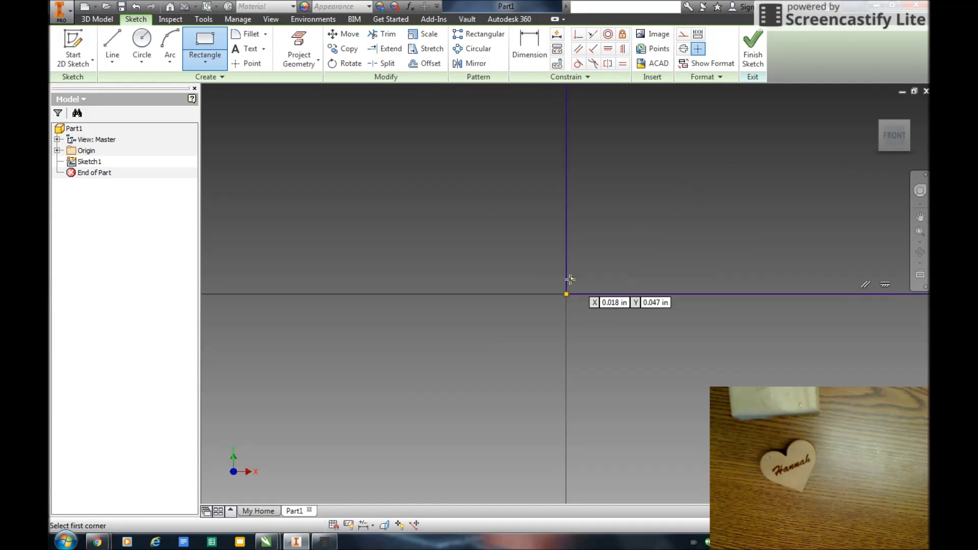
scroll(442, 354, up, 4)
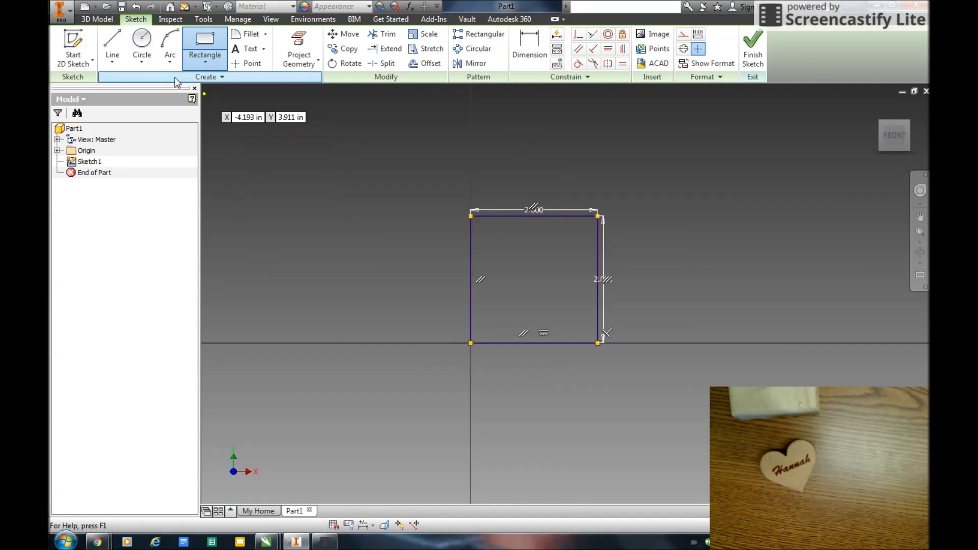
Draw two 2 in diameter circles centred on the midpoints of the square's right and top edges.
click(143, 47)
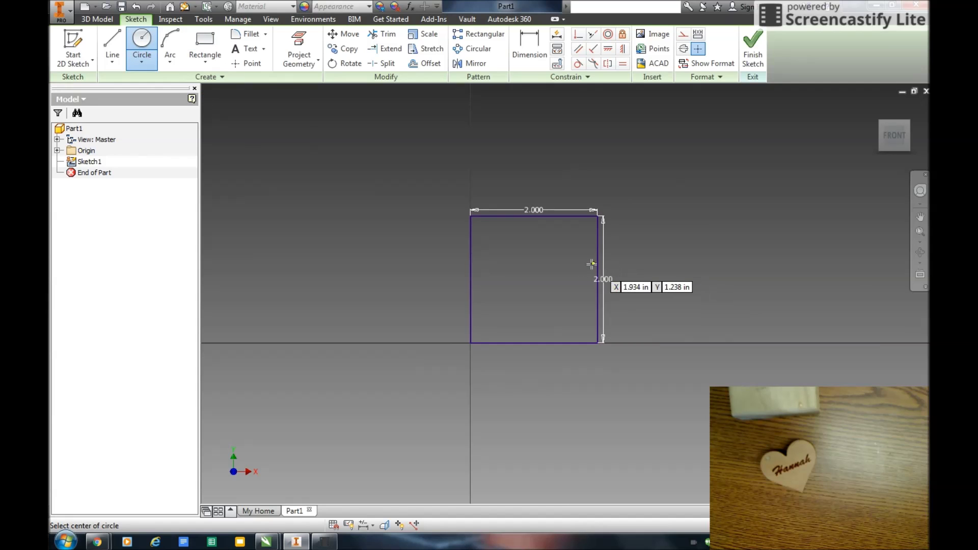
click(596, 279)
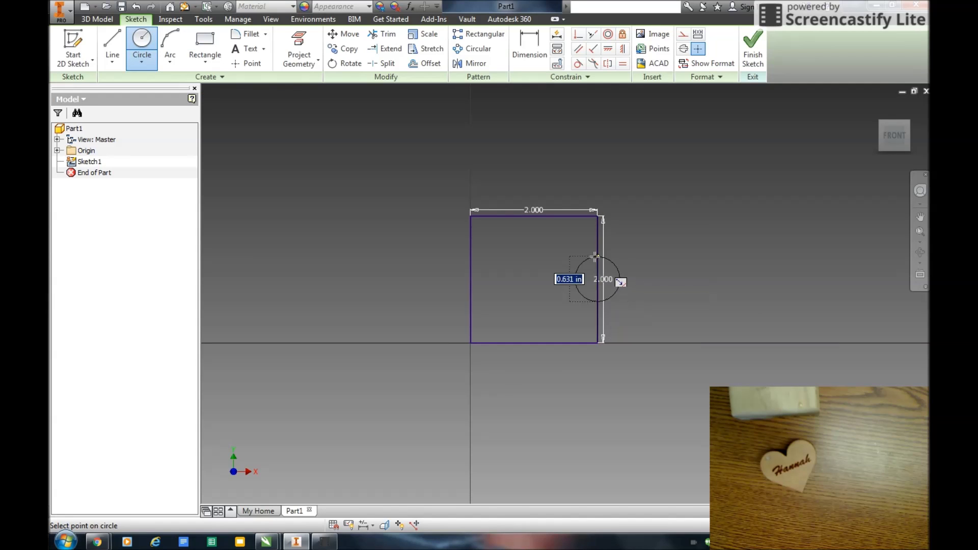
click(592, 216)
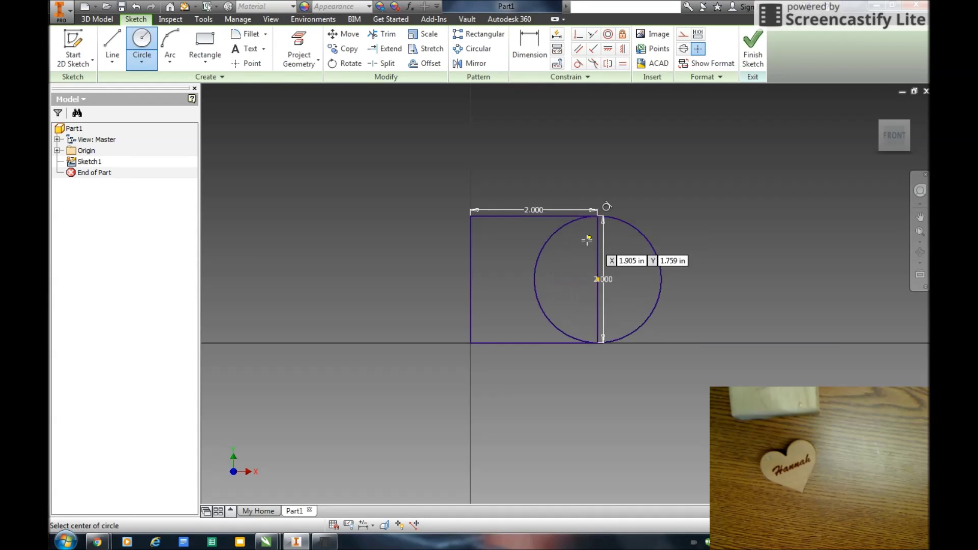
click(532, 216)
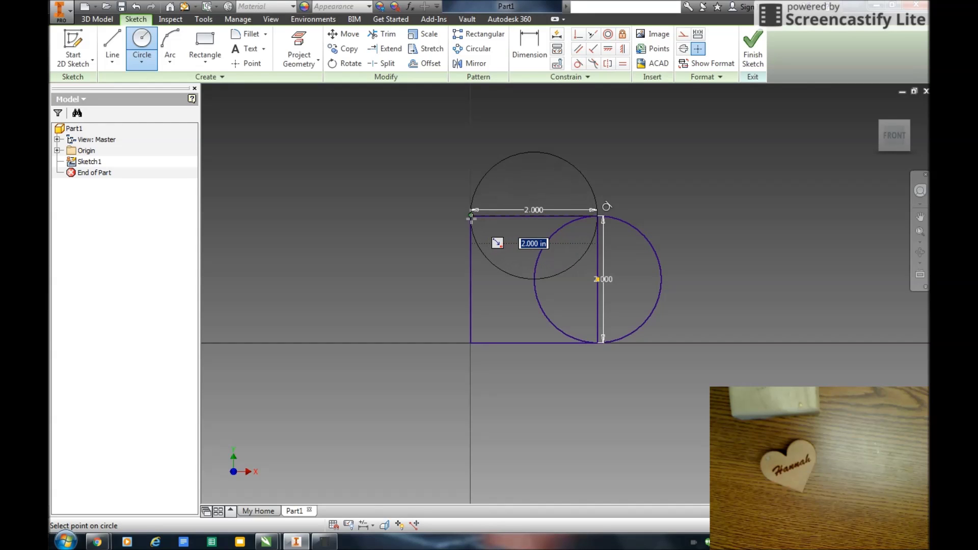
click(470, 216)
right_click(401, 215)
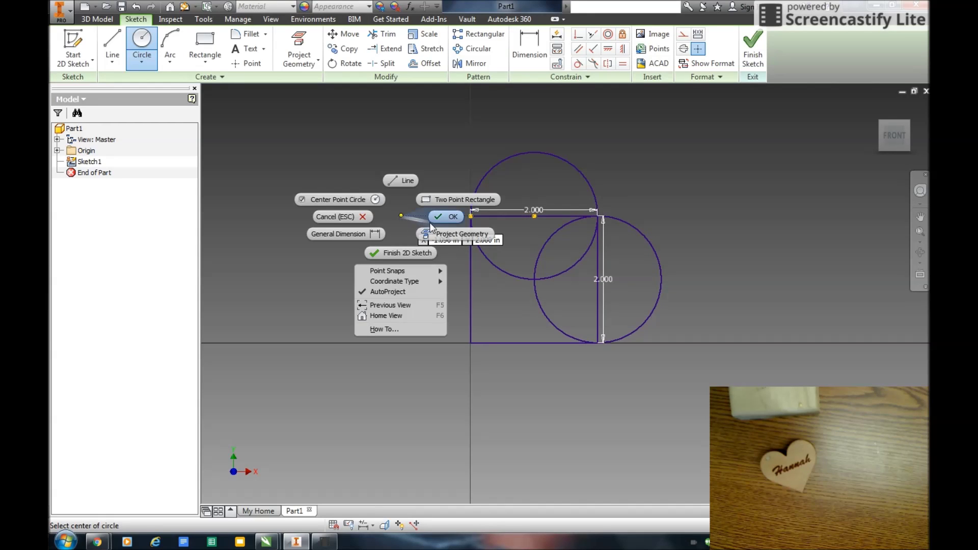
click(437, 220)
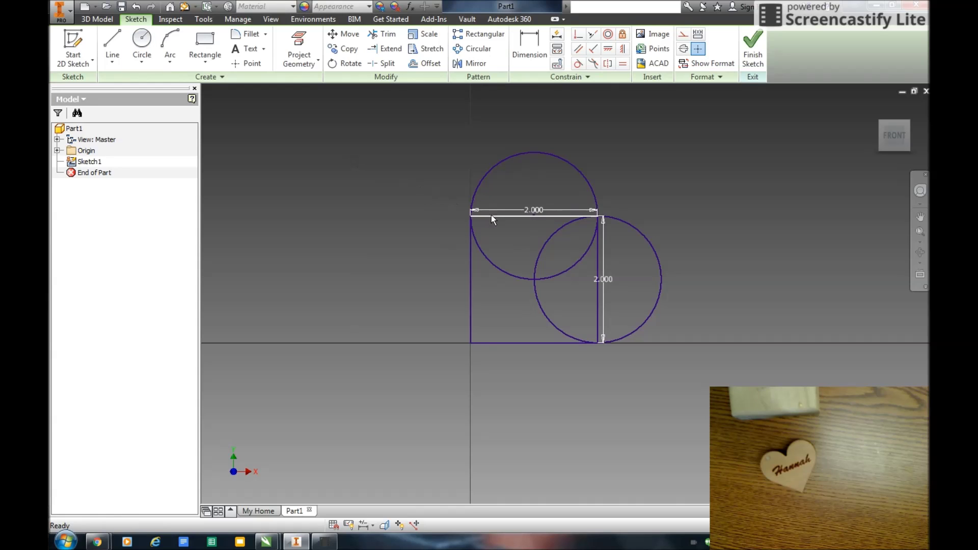
Delete the square's top and right edges, which pass through the circle centres.
click(521, 217)
key(Delete)
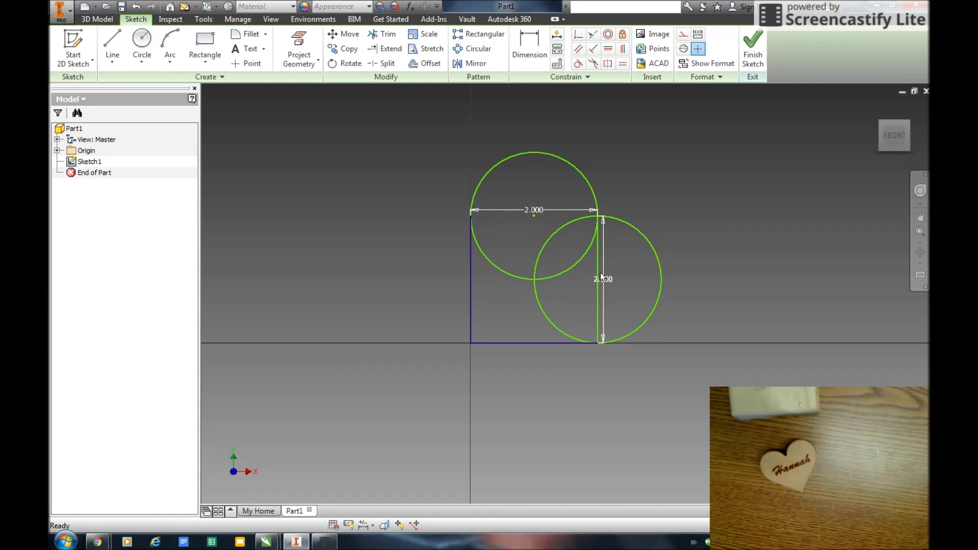
click(593, 267)
key(Delete)
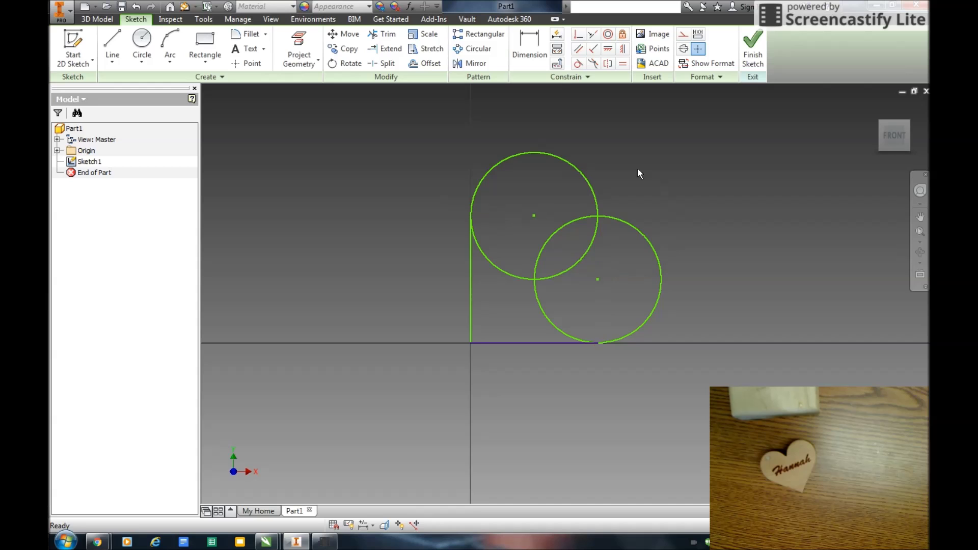
Trim the circle arcs inside the outline to leave a closed heart profile, and finish the sketch.
click(383, 33)
click(590, 243)
click(549, 237)
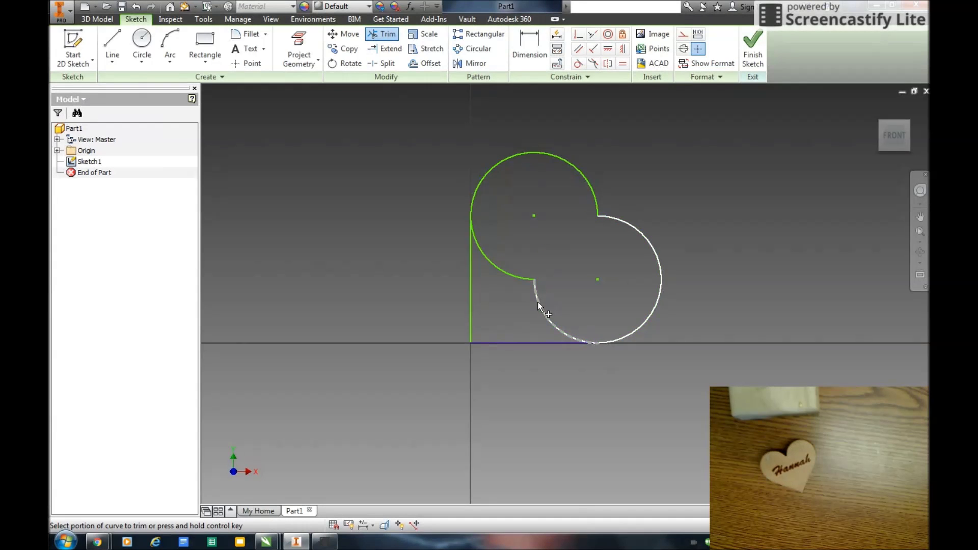
click(503, 273)
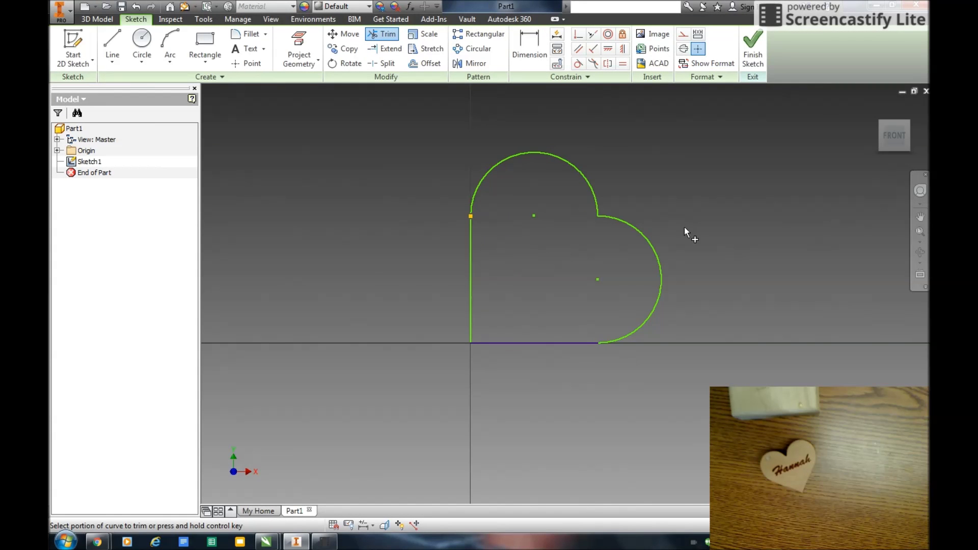
right_click(690, 213)
click(727, 215)
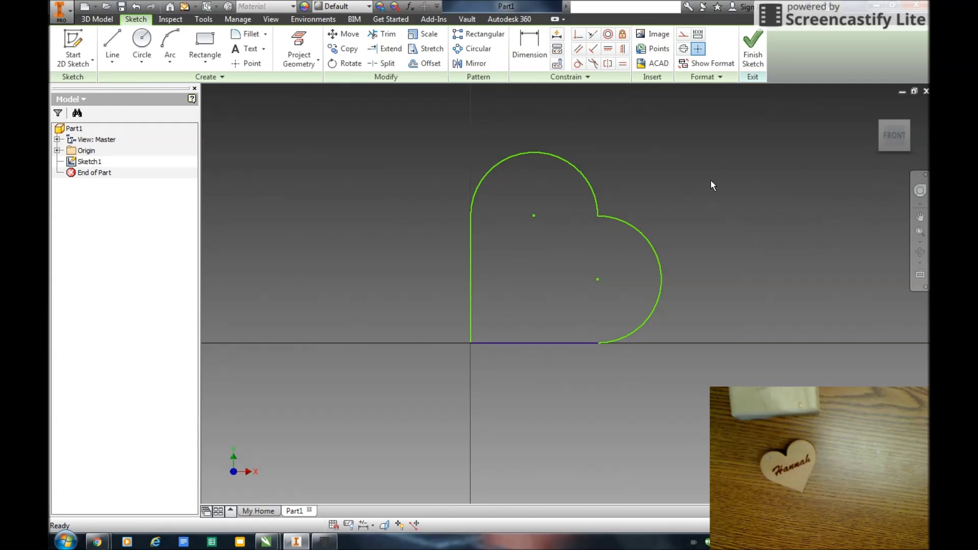
click(752, 56)
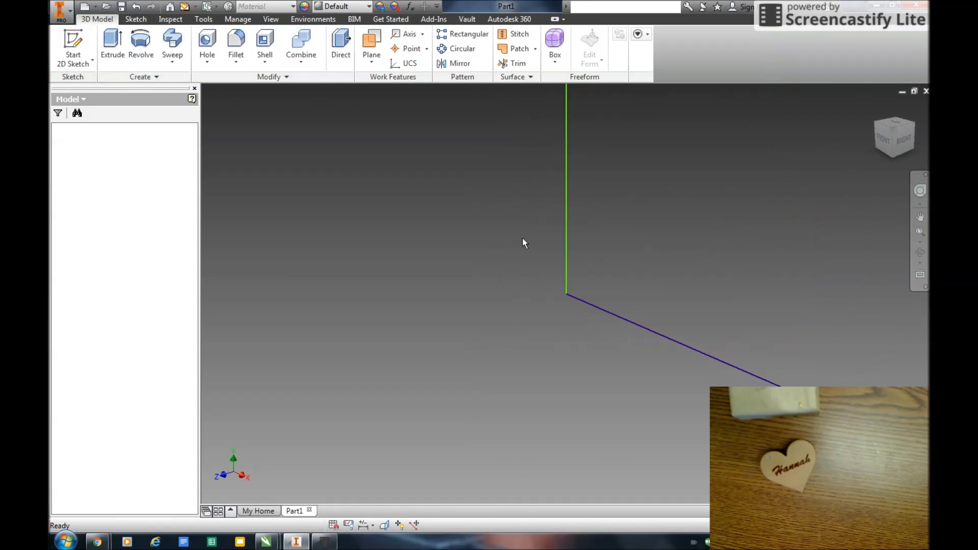
Extrude the heart profile by a distance of 0.25 in.
click(112, 46)
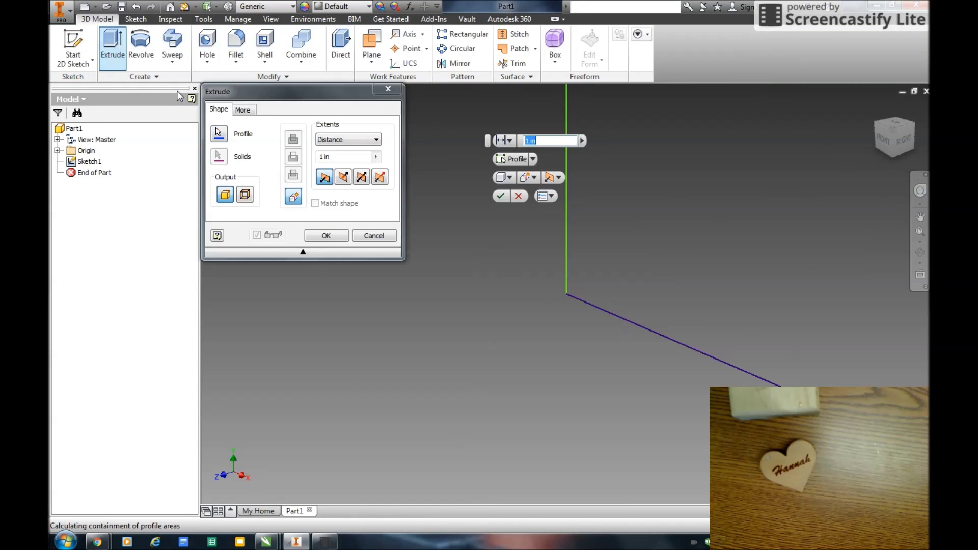
double_click(335, 157)
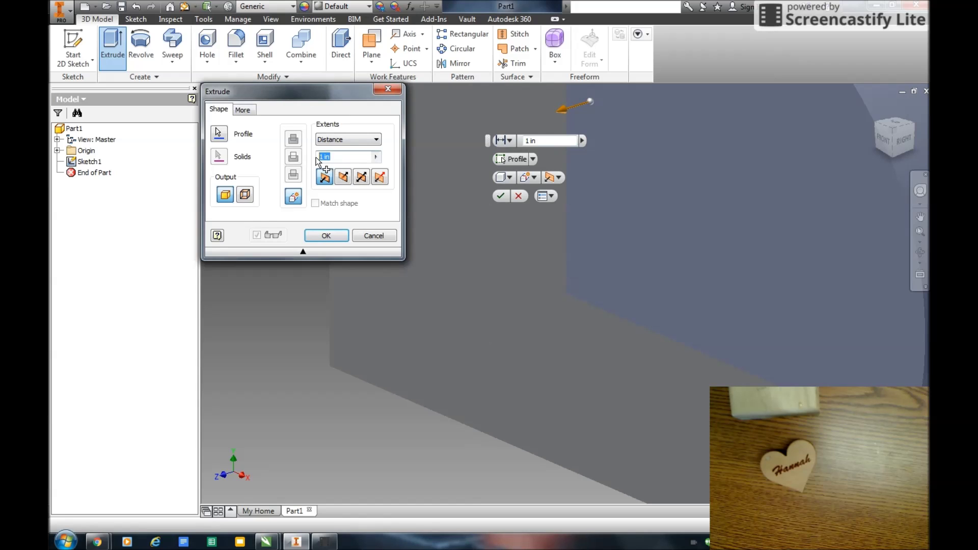
text(.2)
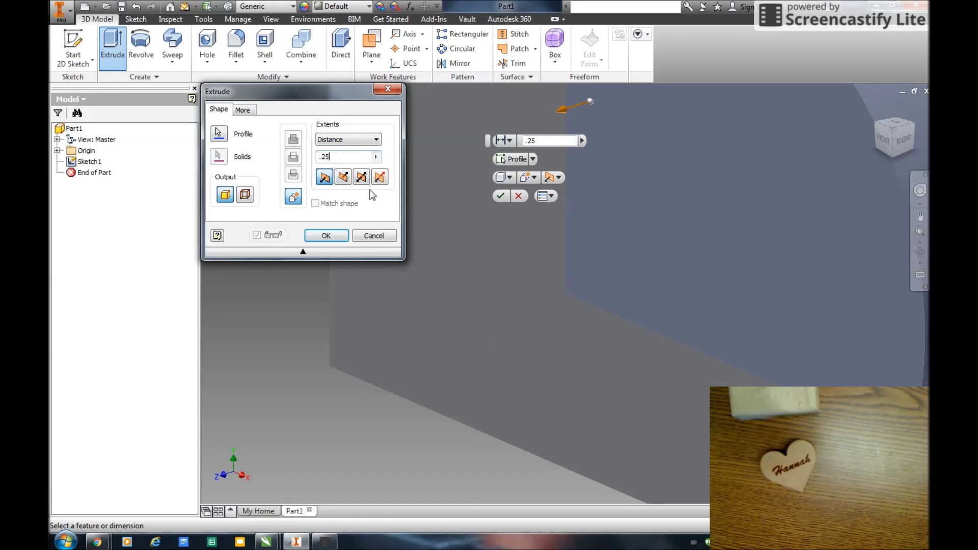
text(5)
click(326, 235)
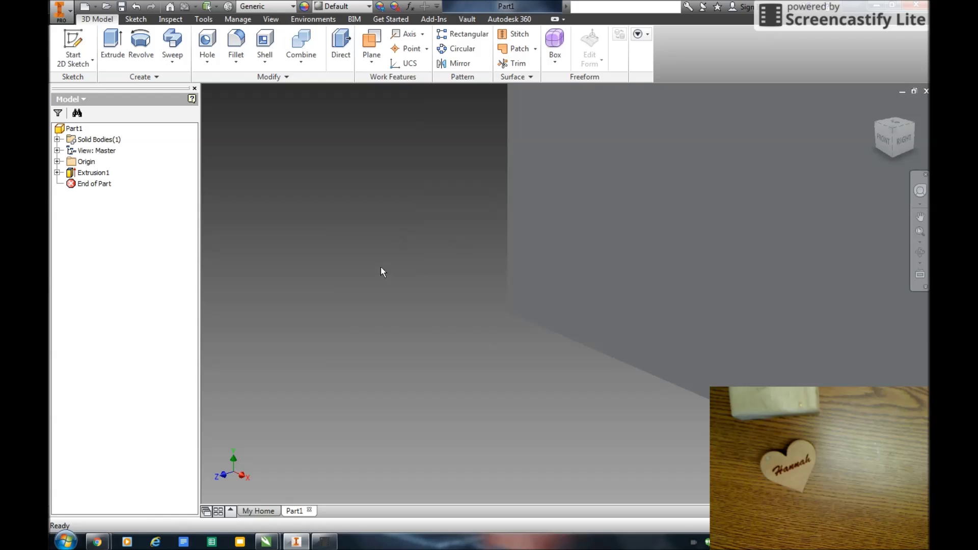
scroll(385, 271, down, 5)
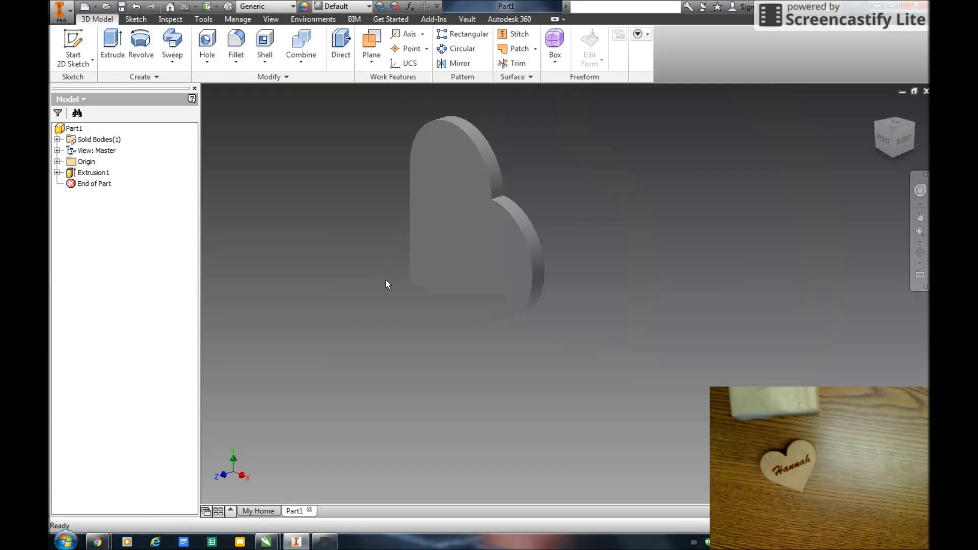
Assign the Wood (Birch) material to the heart part.
click(293, 6)
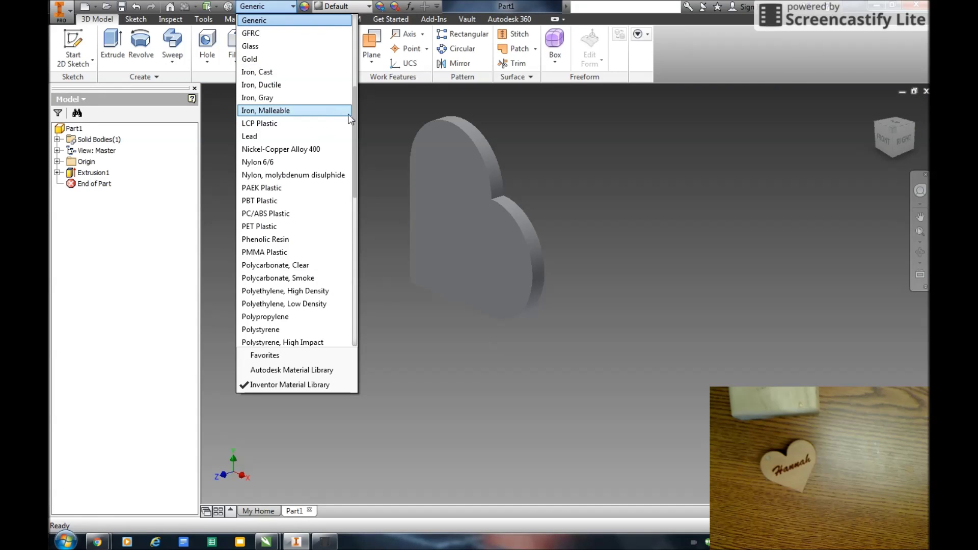
drag(353, 115, 362, 280)
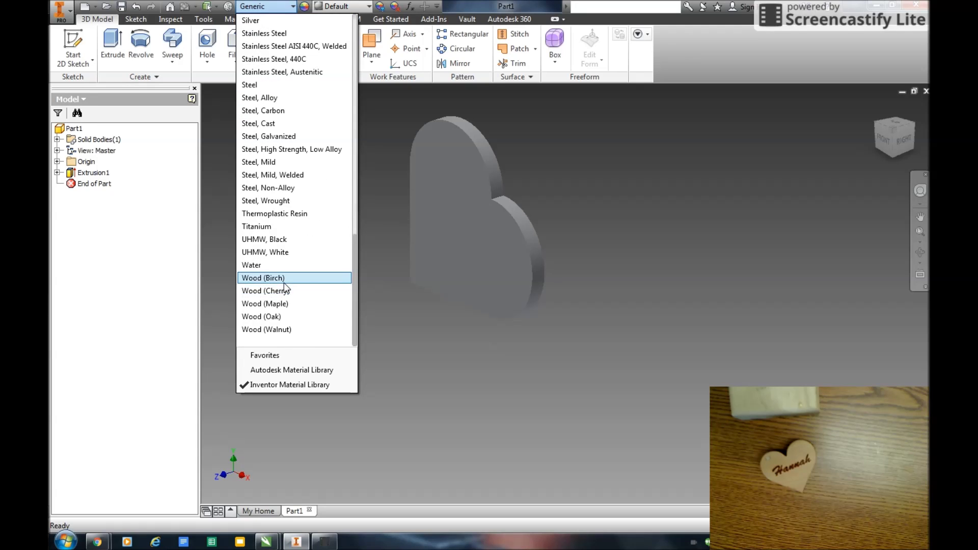
click(265, 277)
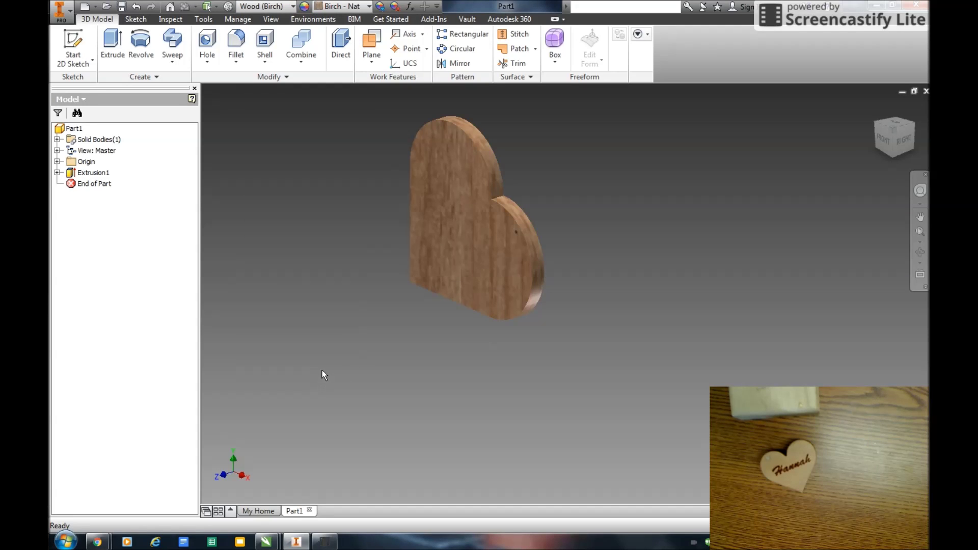
Save the part as Part1 in the Mini Heartbox folder on the desktop.
click(60, 9)
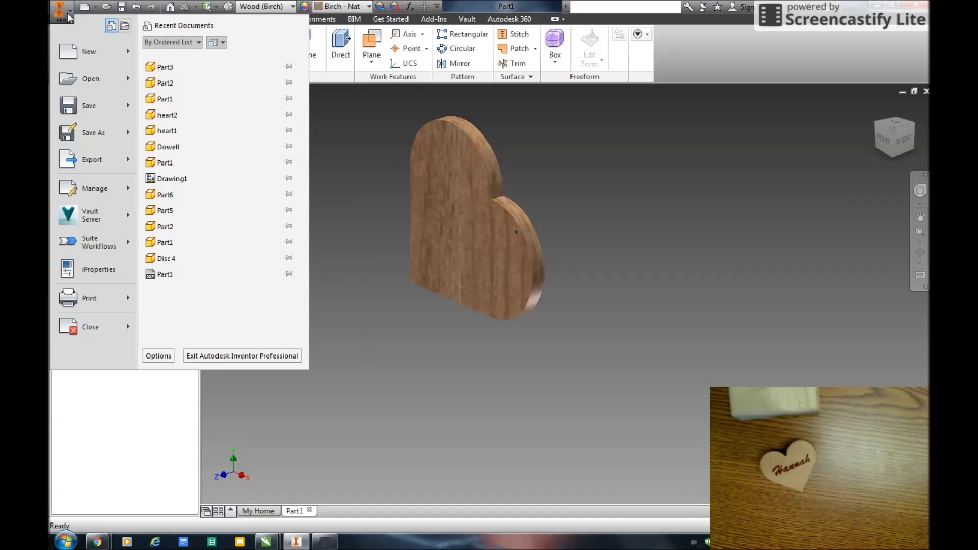
click(84, 134)
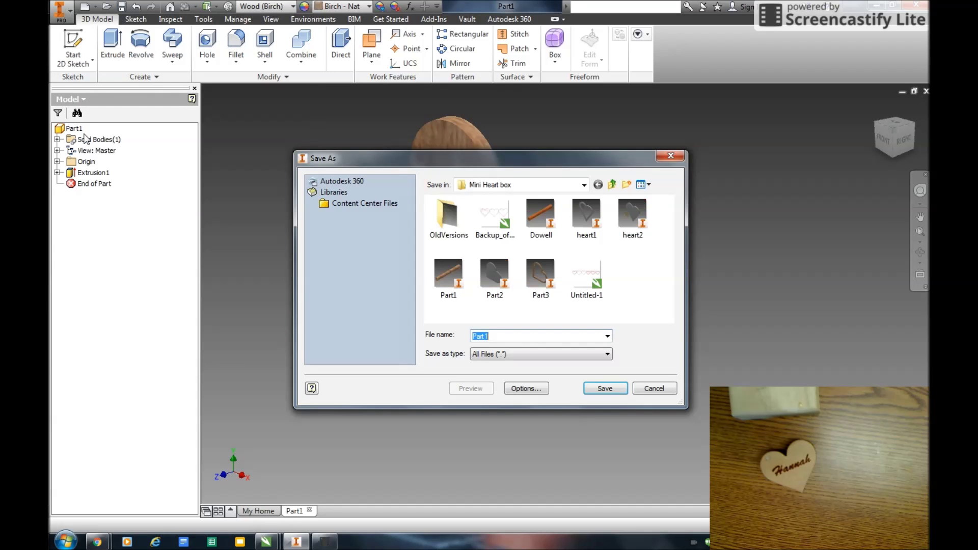
click(584, 186)
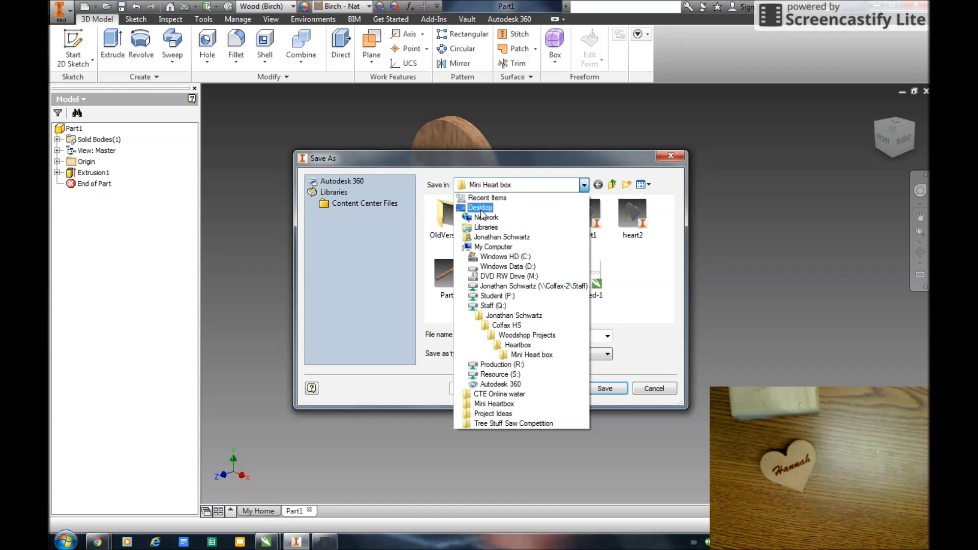
click(476, 211)
drag(669, 224, 668, 280)
double_click(540, 247)
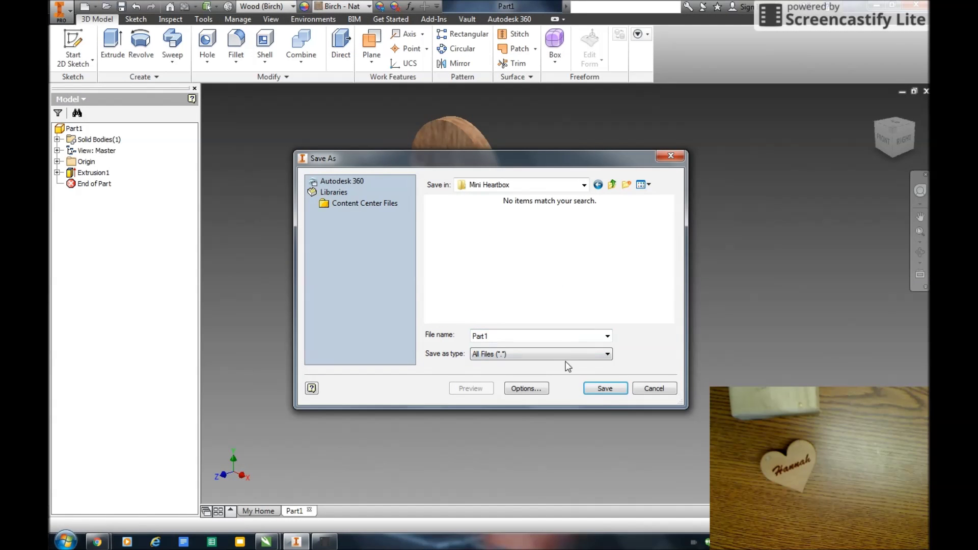
click(588, 389)
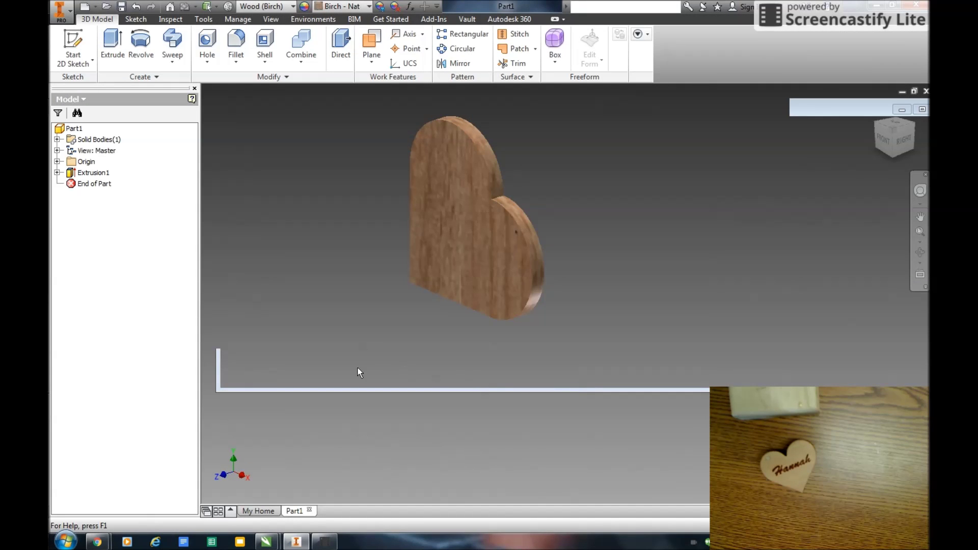
Create a new part file and start a 2D sketch on the XY plane.
click(70, 13)
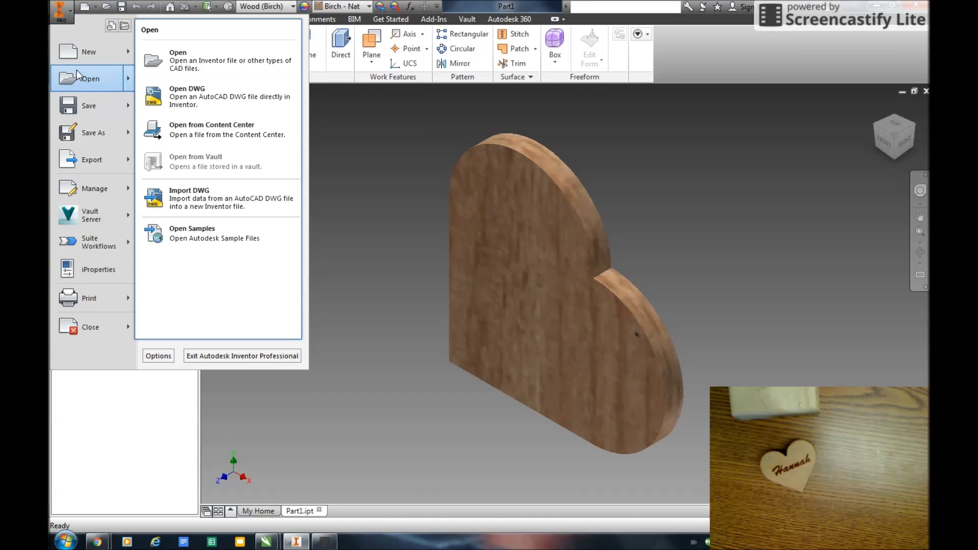
mouse_move(80, 55)
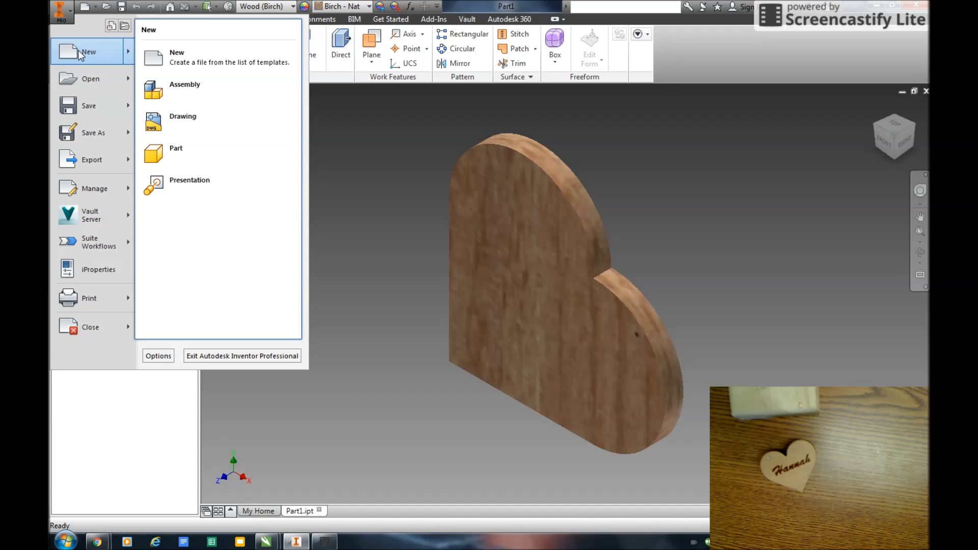
click(185, 149)
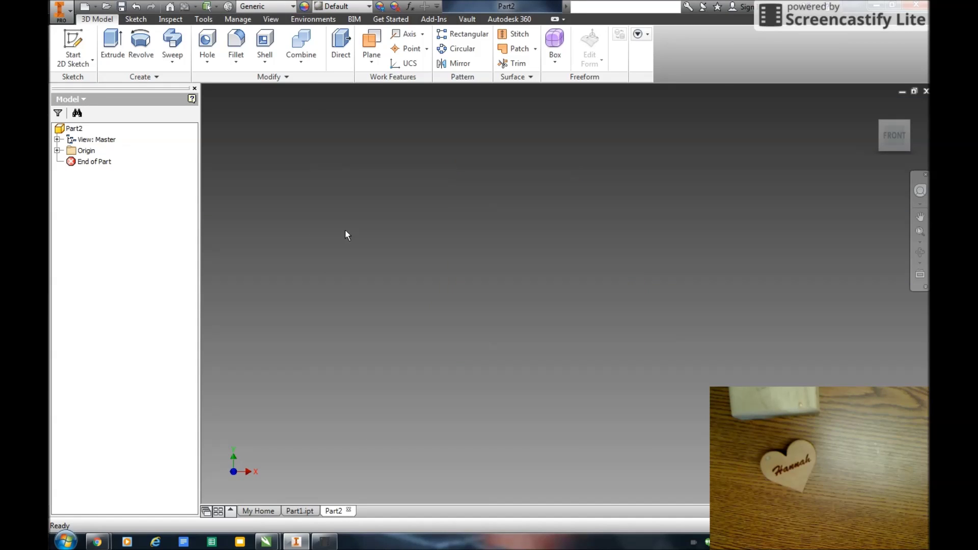
click(73, 47)
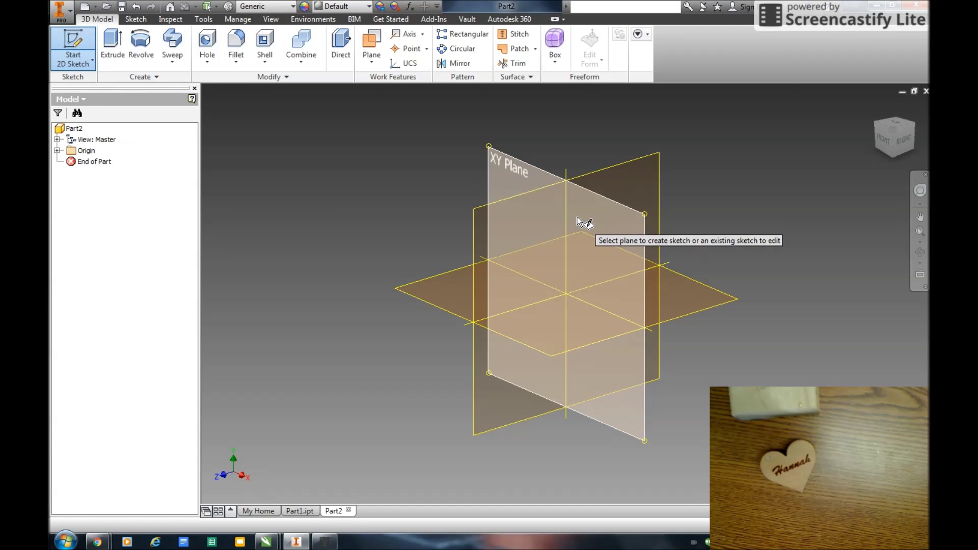
click(579, 219)
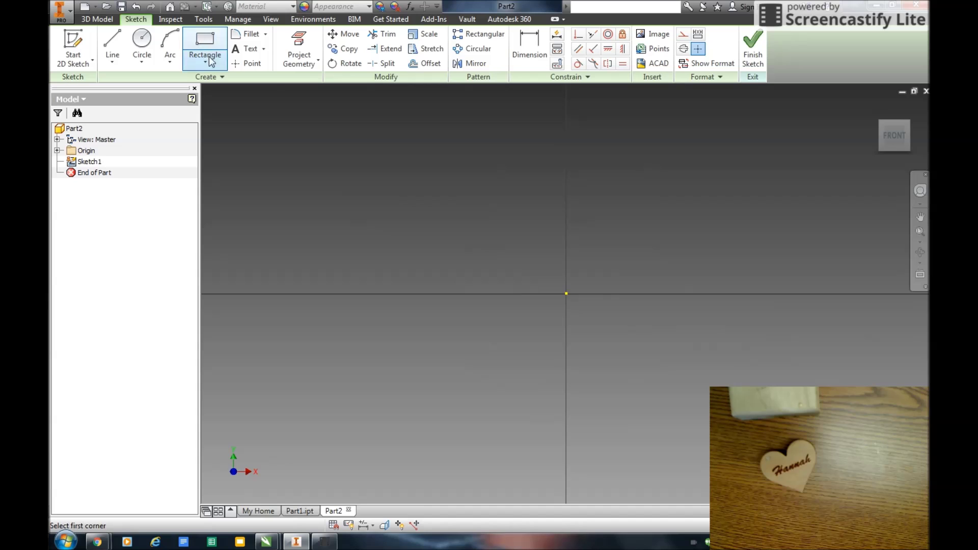
Draw a 2 in by 2 in square with its lower-left corner at the sketch origin.
click(566, 294)
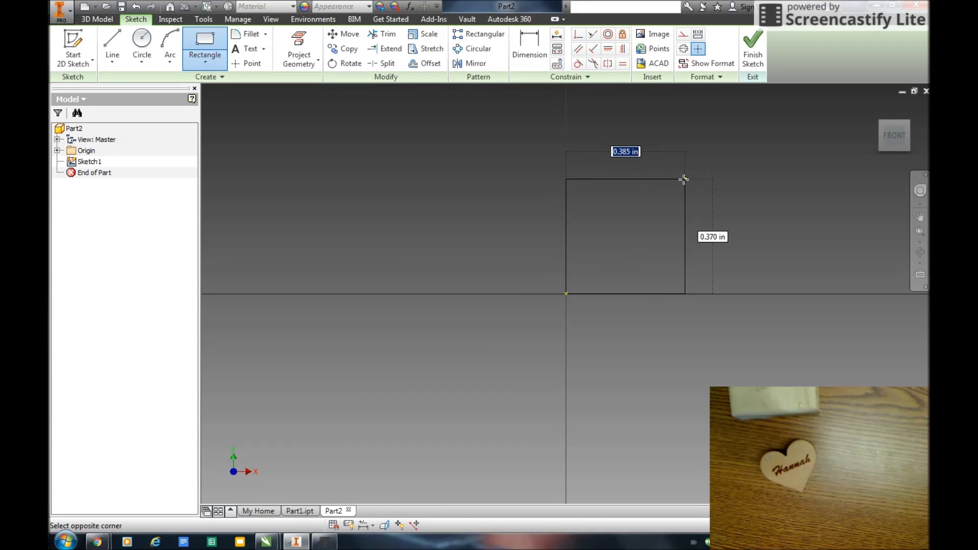
text(2)
key(Tab)
text(2)
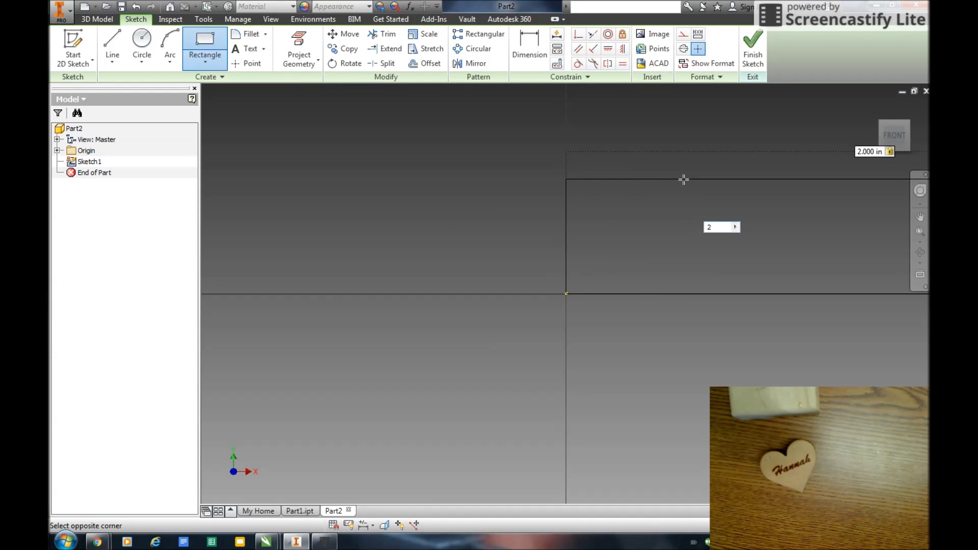
key(Return)
scroll(604, 264, down, 4)
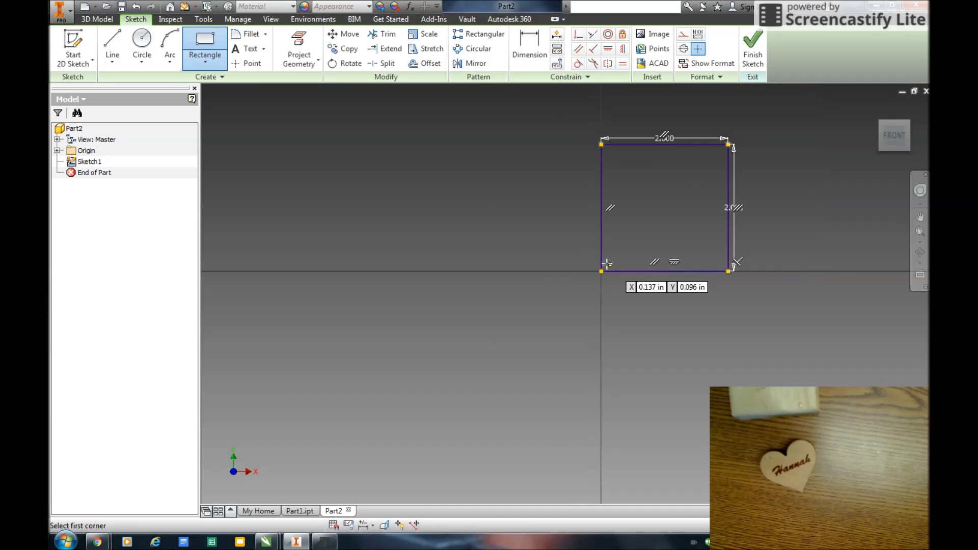
middle_drag(463, 246, 288, 324)
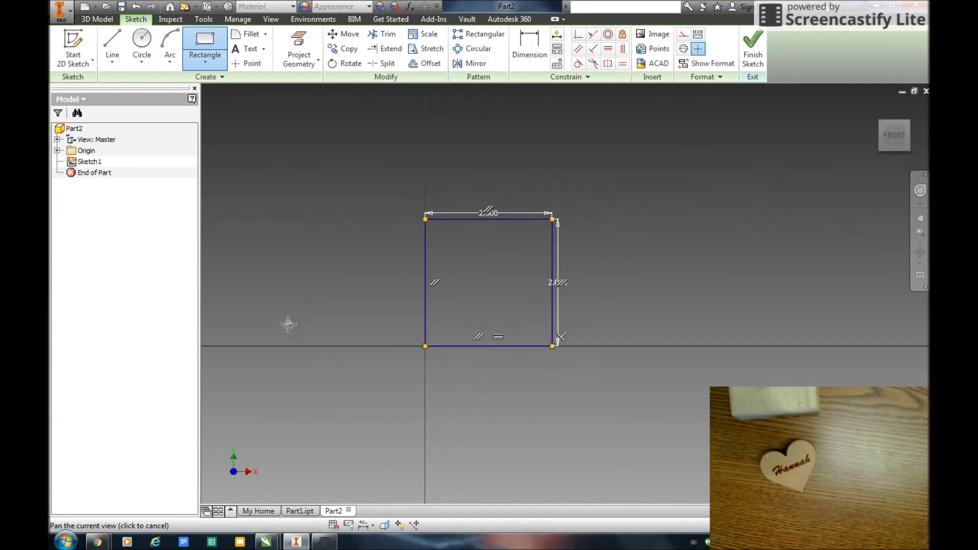
right_click(294, 241)
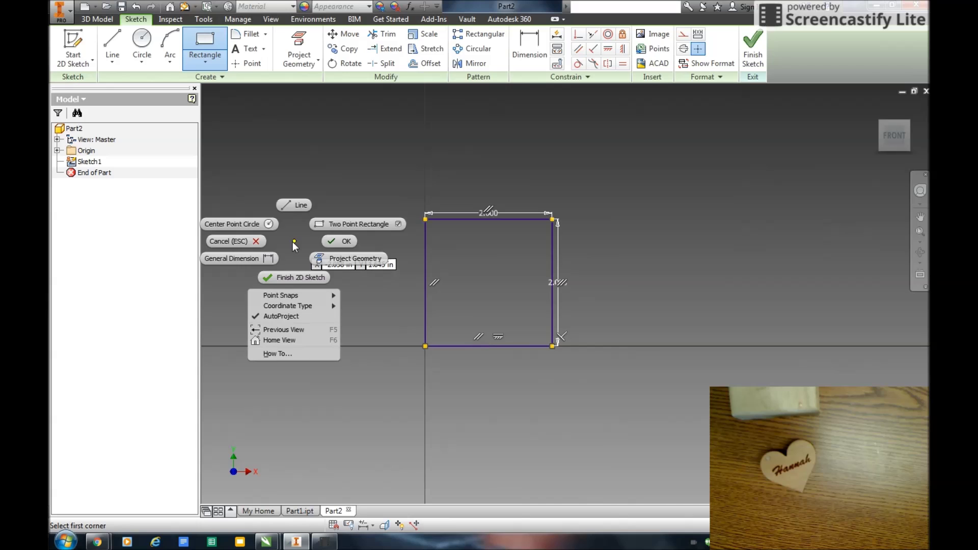
click(335, 239)
Draw two circles centred on the midpoints of the square's right and upper edges, each reaching the ends of its edge.
key(c)
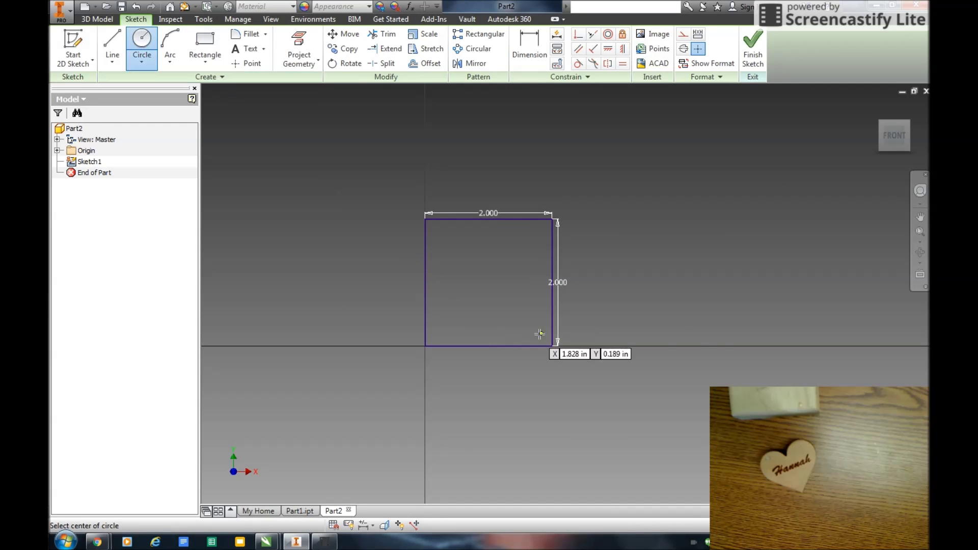
click(548, 283)
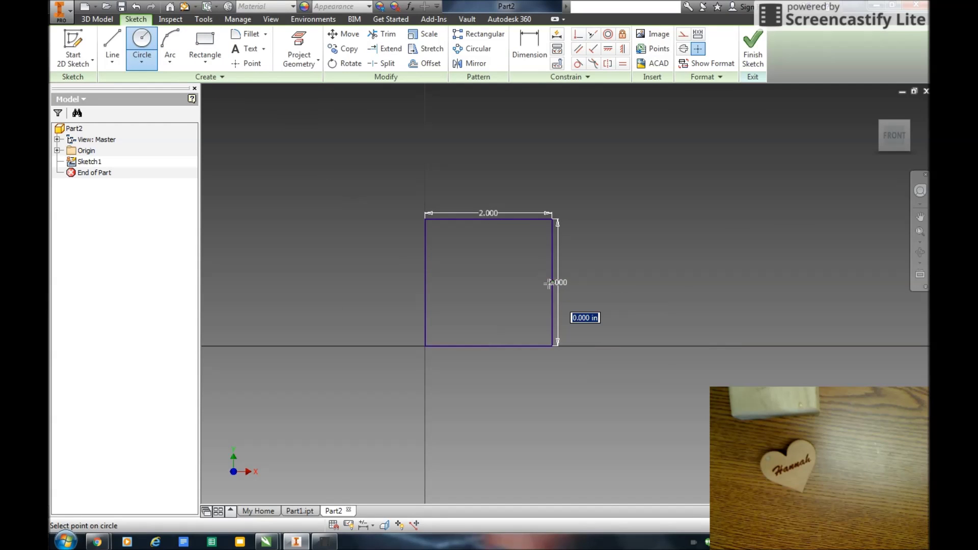
click(552, 220)
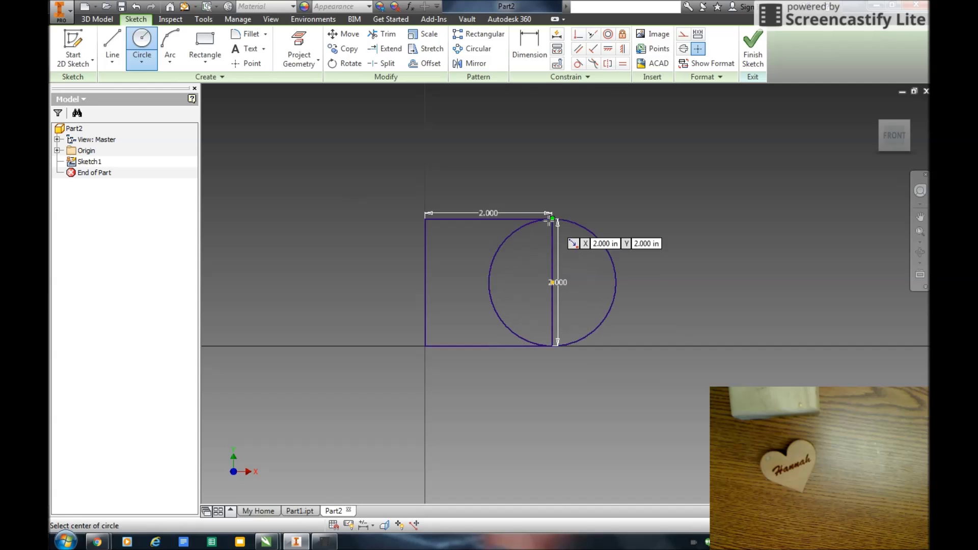
click(488, 219)
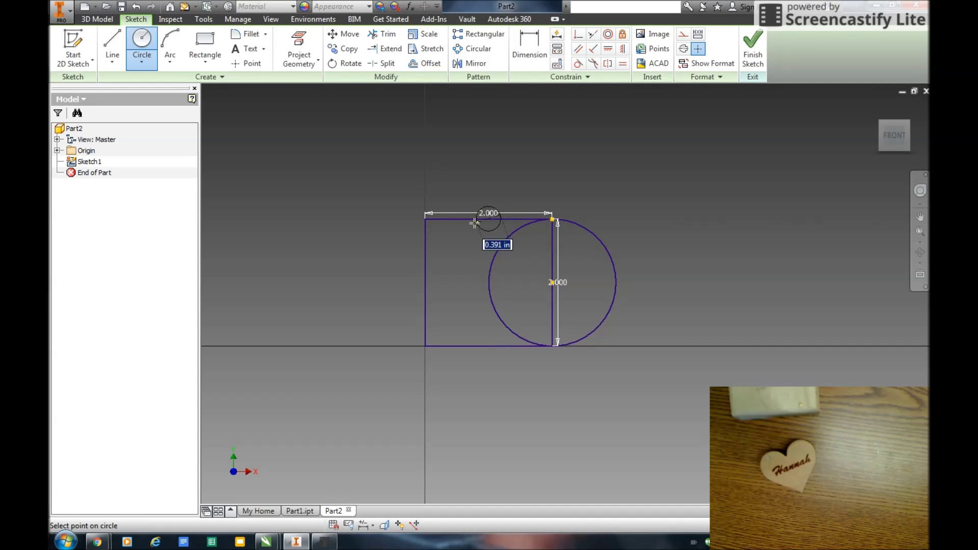
click(425, 220)
right_click(359, 190)
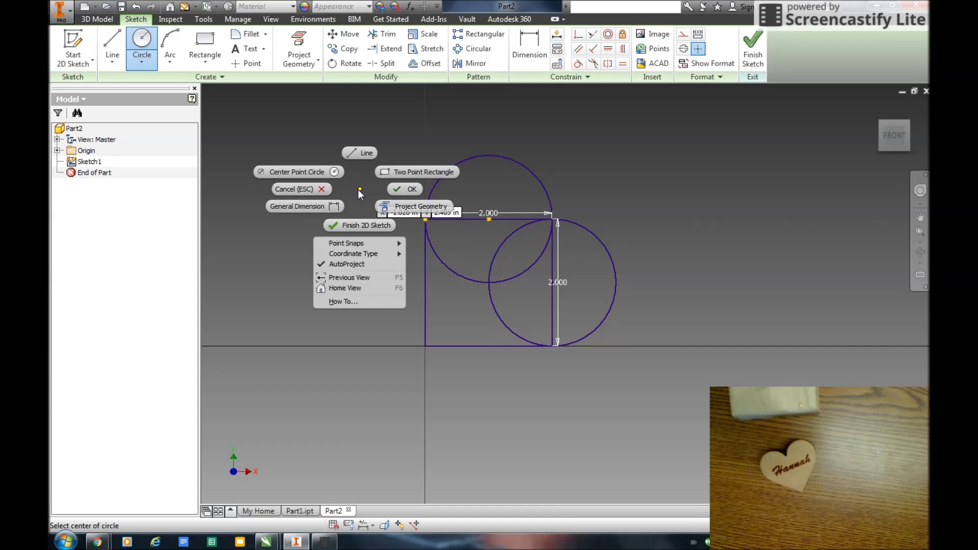
click(403, 190)
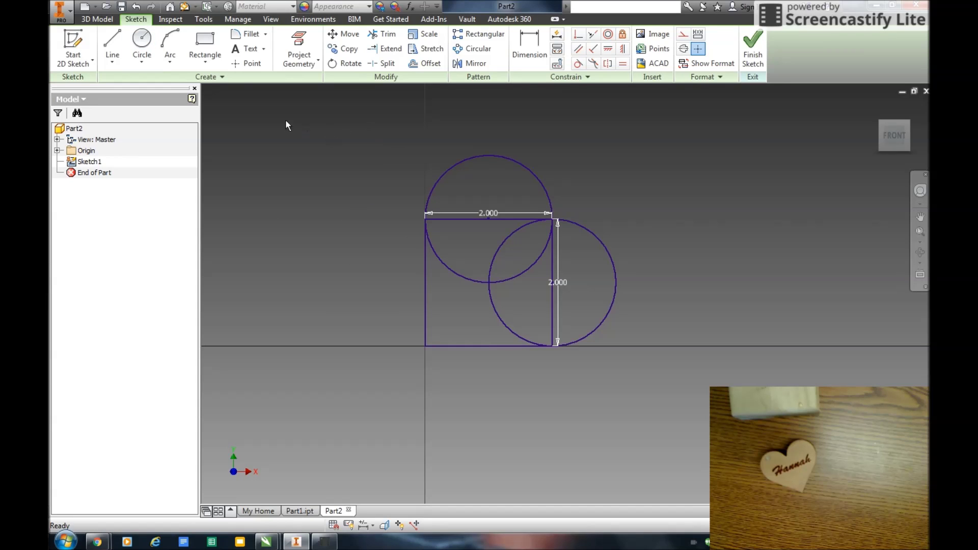
Delete the square's upper and right edges together with their dimensions.
click(476, 219)
key(Delete)
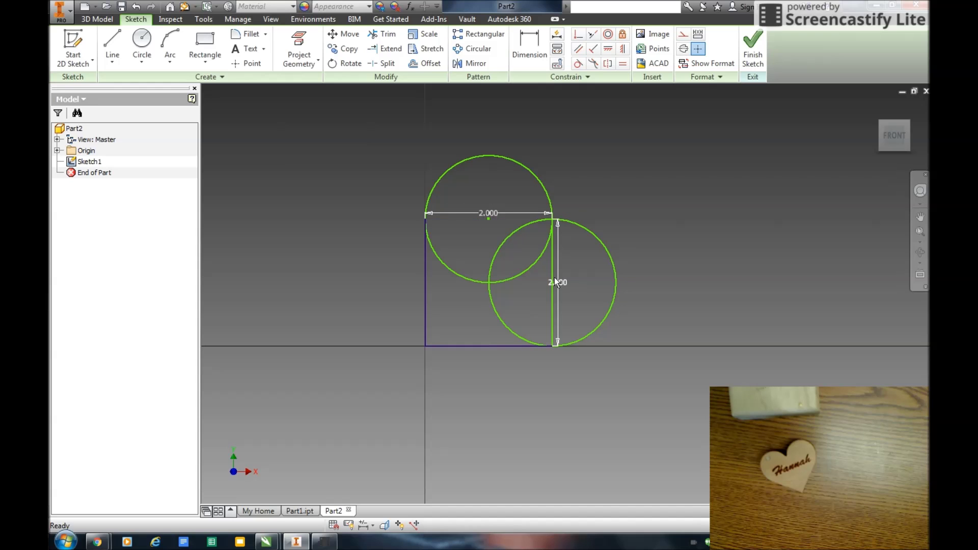
click(550, 278)
key(Delete)
click(552, 280)
key(Delete)
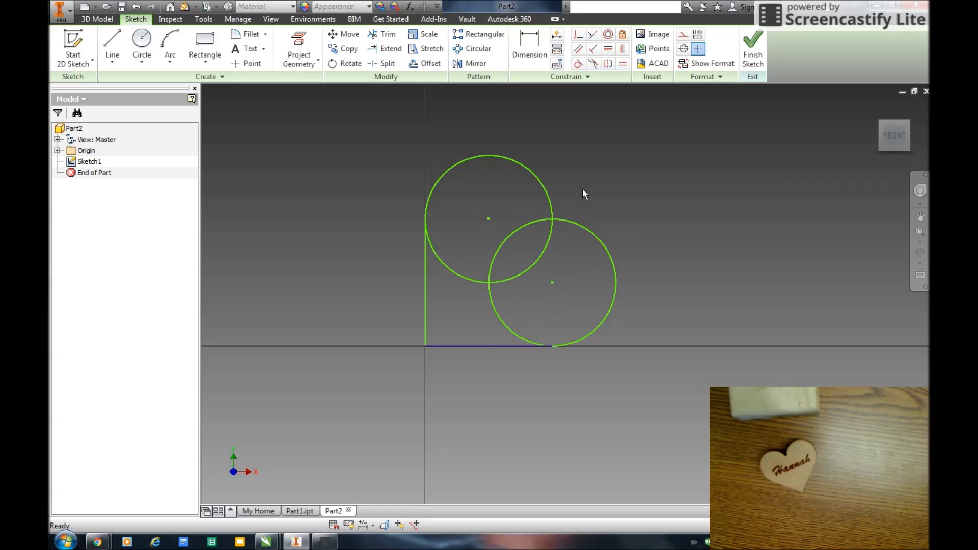
Trim the overlapping and inner arcs of both circles to leave a single closed heart outline.
key(x)
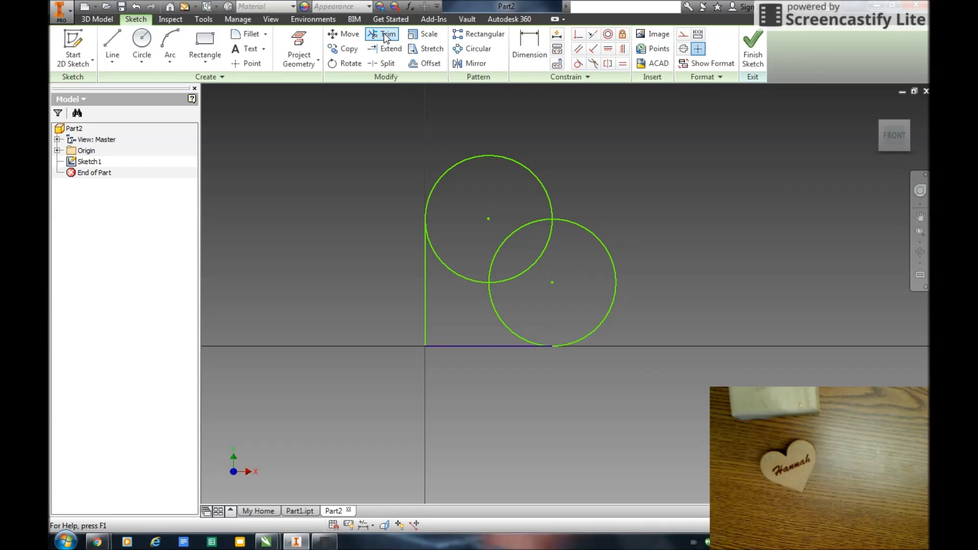
click(529, 266)
click(510, 234)
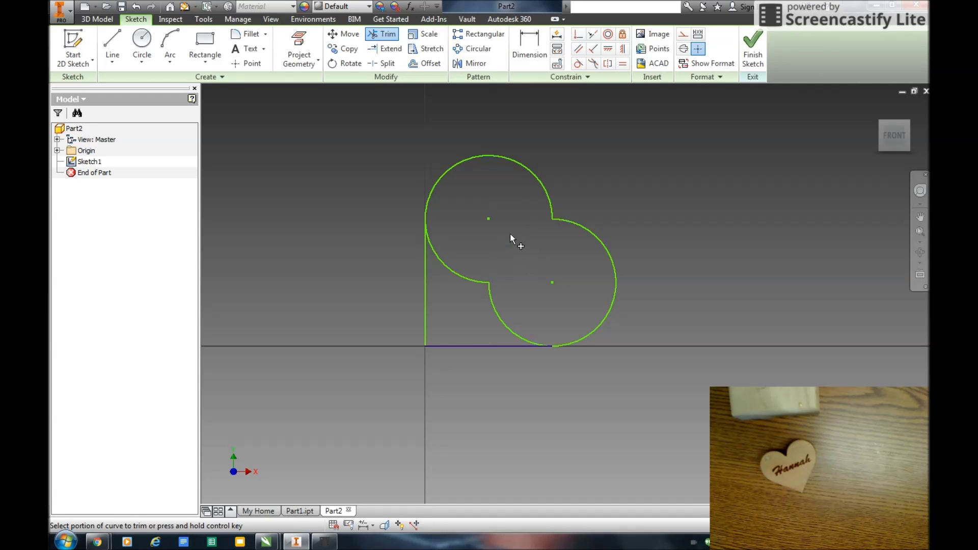
click(445, 265)
click(496, 318)
right_click(351, 233)
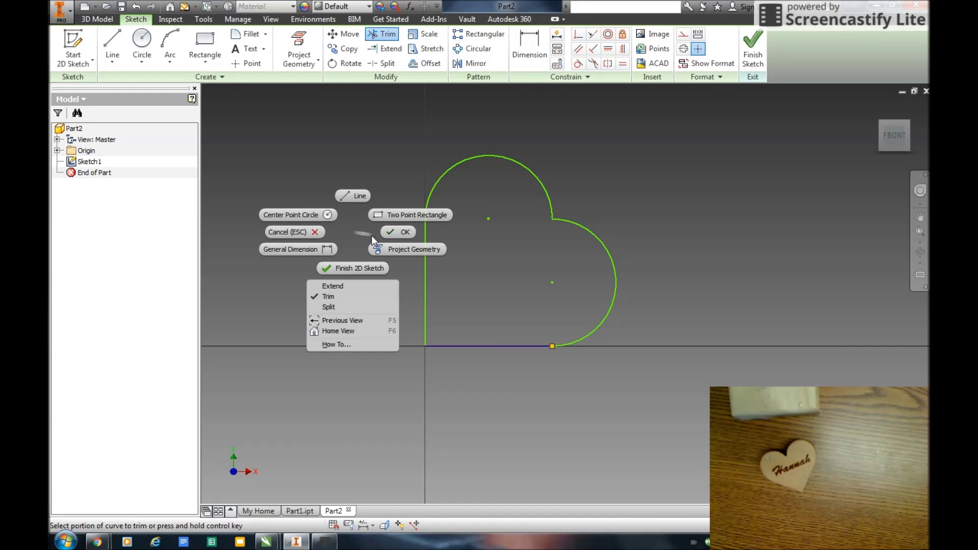
click(388, 233)
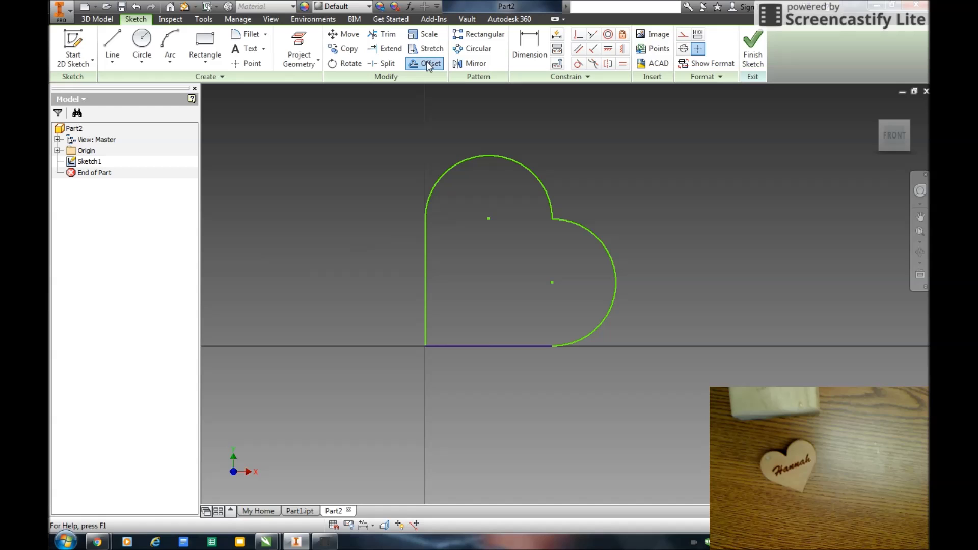
Offset the heart outline inward by 0.25 in and finish the sketch.
click(451, 158)
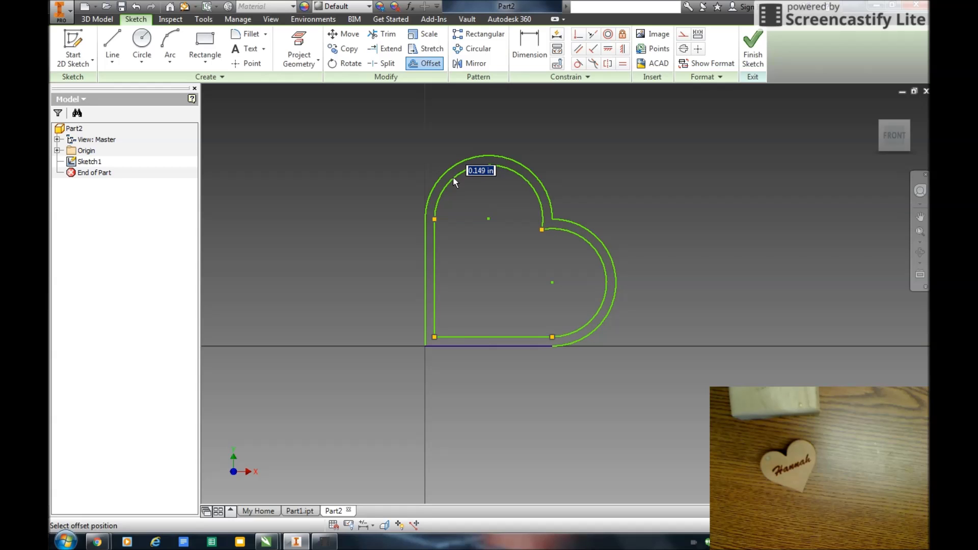
text(.25)
key(Return)
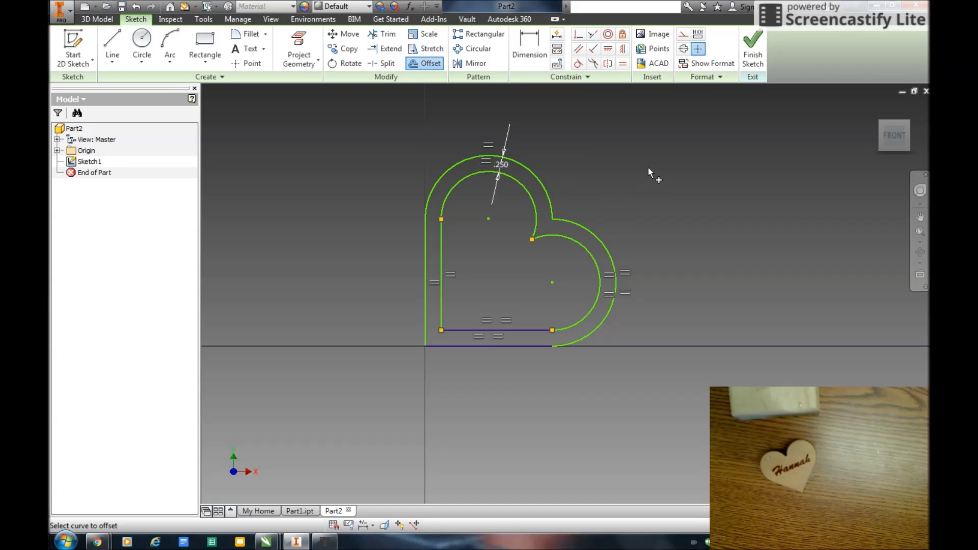
right_click(649, 169)
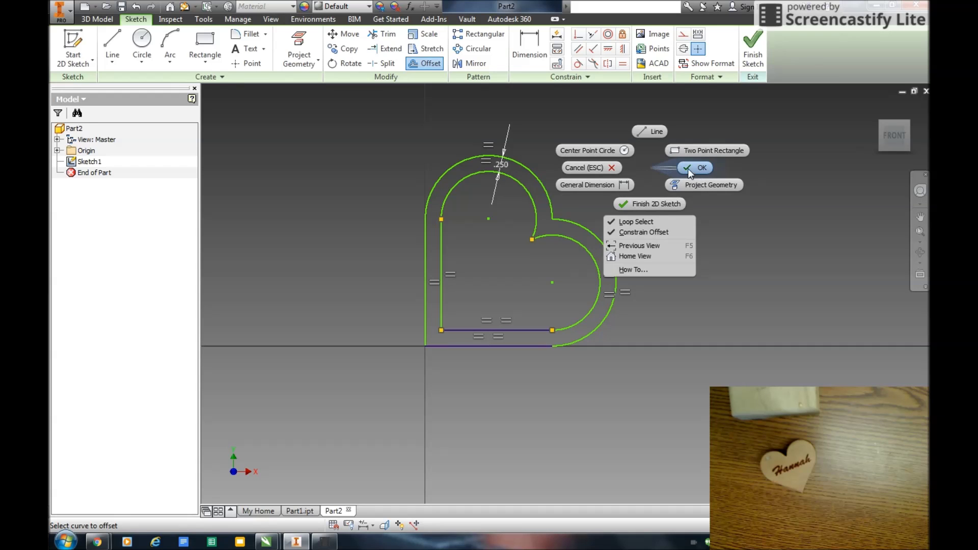
click(688, 168)
click(748, 54)
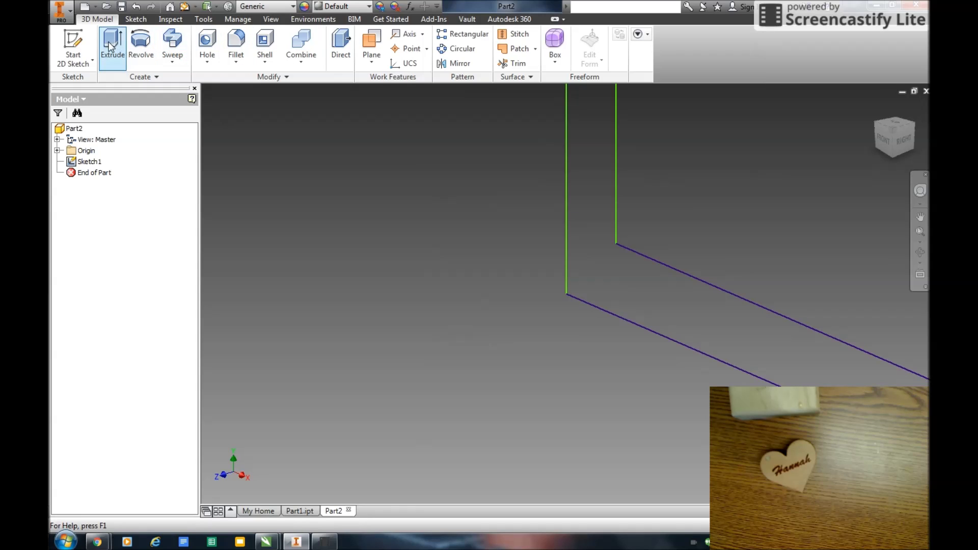
Extrude the band between the two heart outlines by a distance of 0.125 in.
click(111, 47)
click(331, 159)
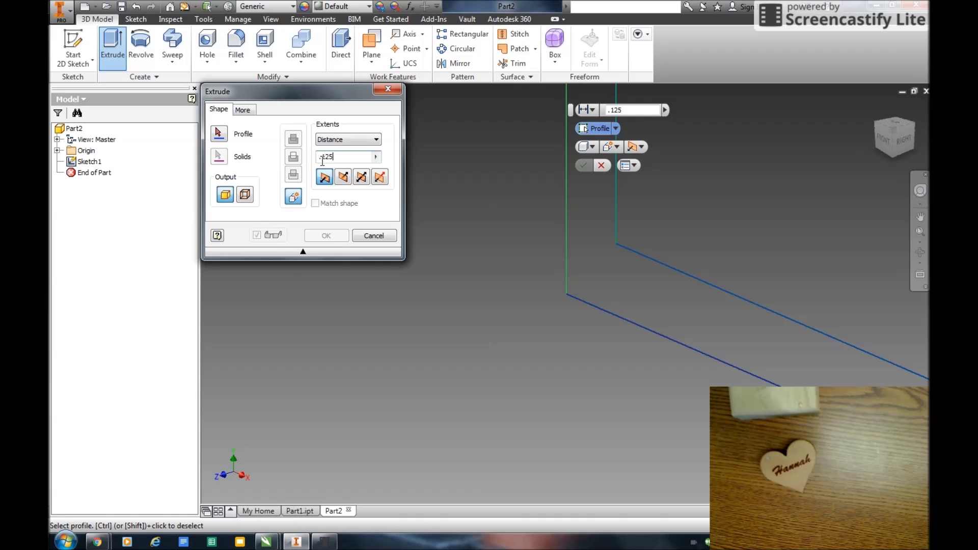
click(576, 260)
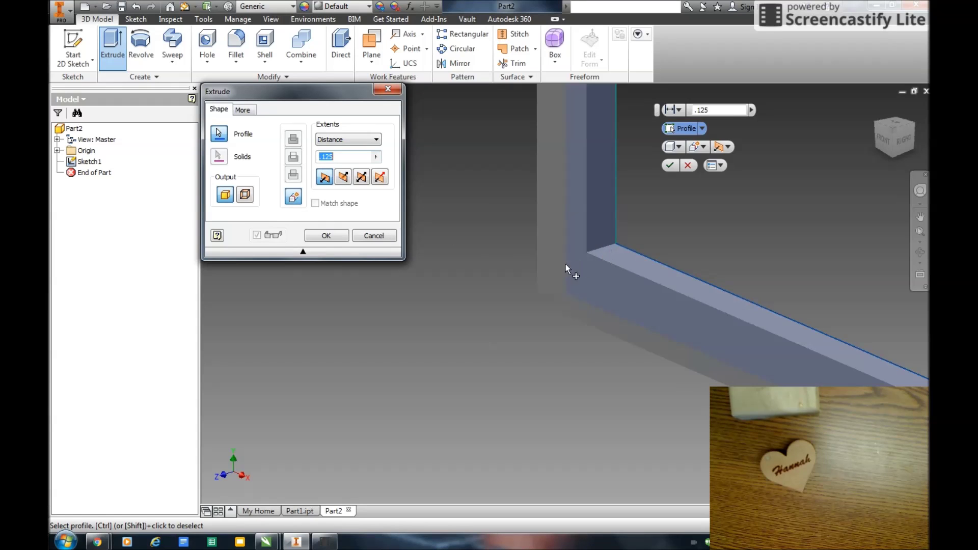
click(323, 235)
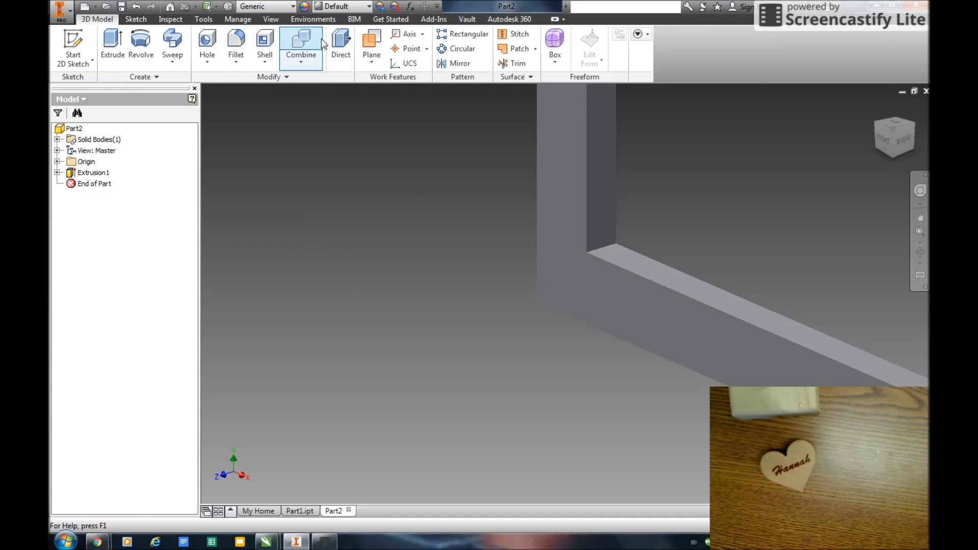
Assign the Wood (Birch) material to the heart frame.
click(293, 7)
drag(353, 123, 357, 276)
click(277, 275)
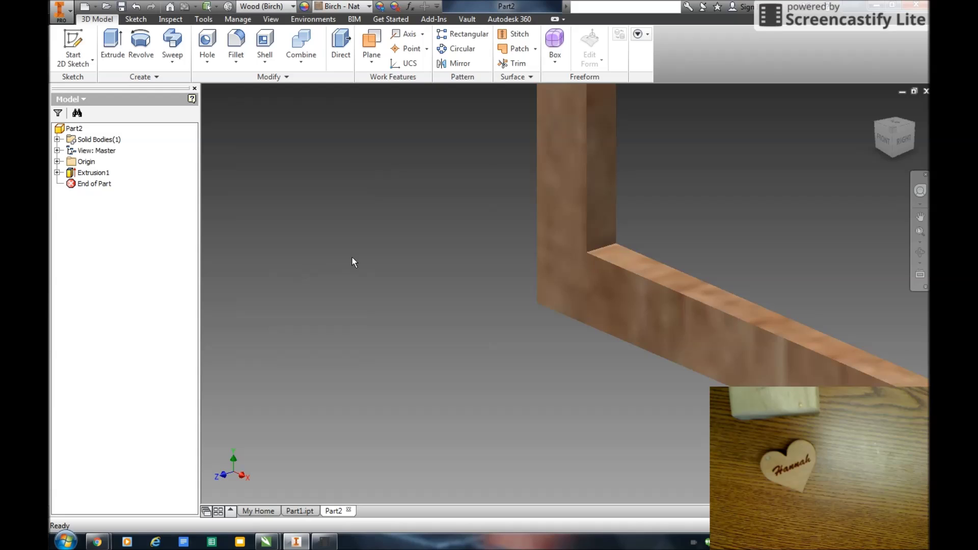
Save the heart frame as Part2 in the Mini Heartbox folder.
scroll(355, 260, up, 5)
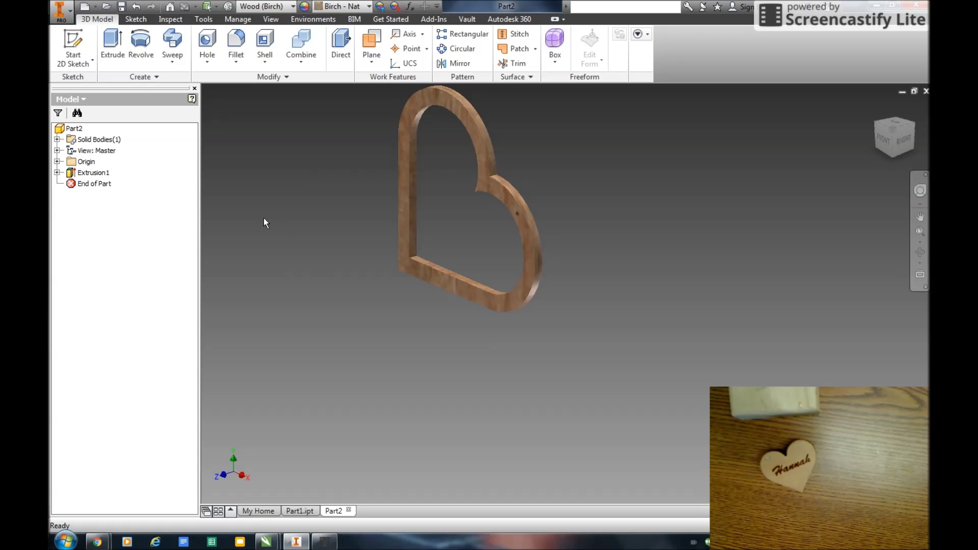
click(60, 10)
click(89, 134)
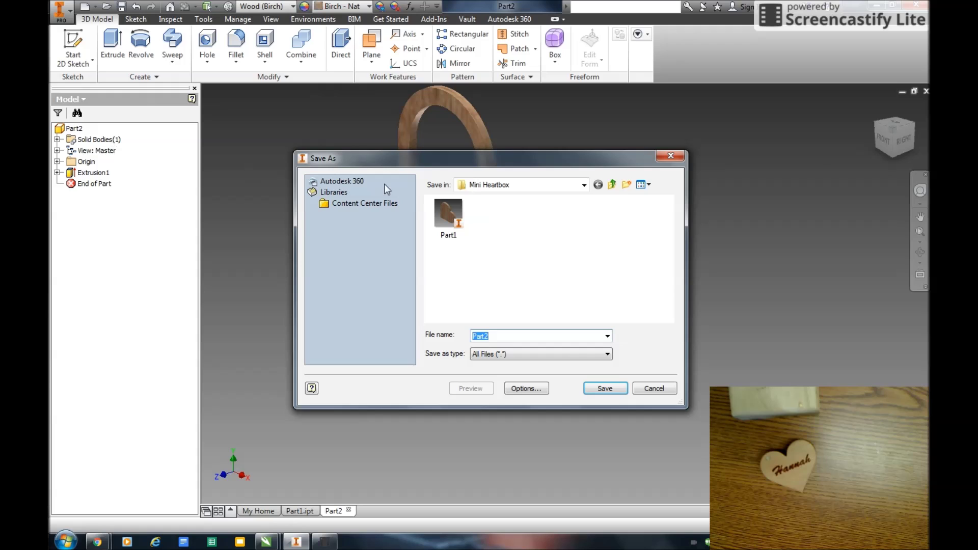
click(604, 388)
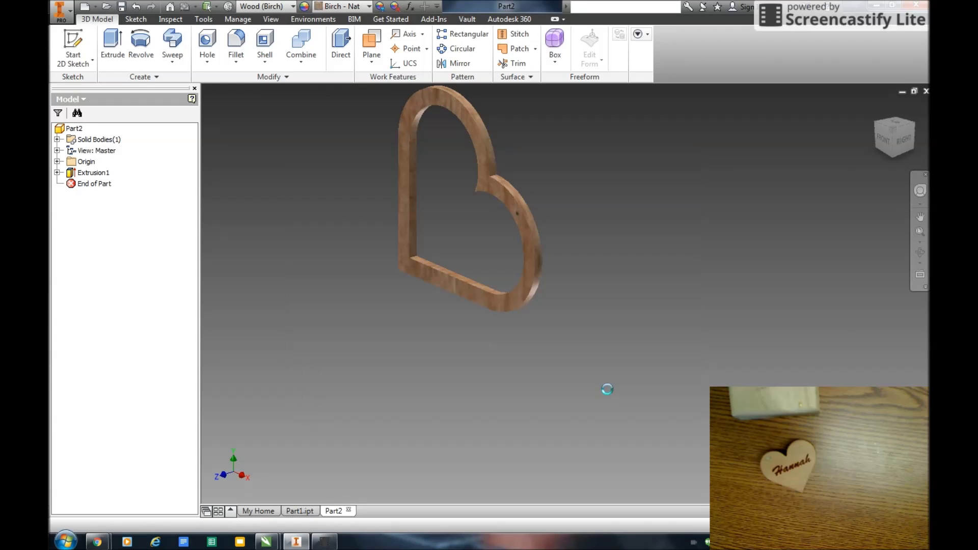
Create a new assembly file from the Standard.iam template.
key(F6)
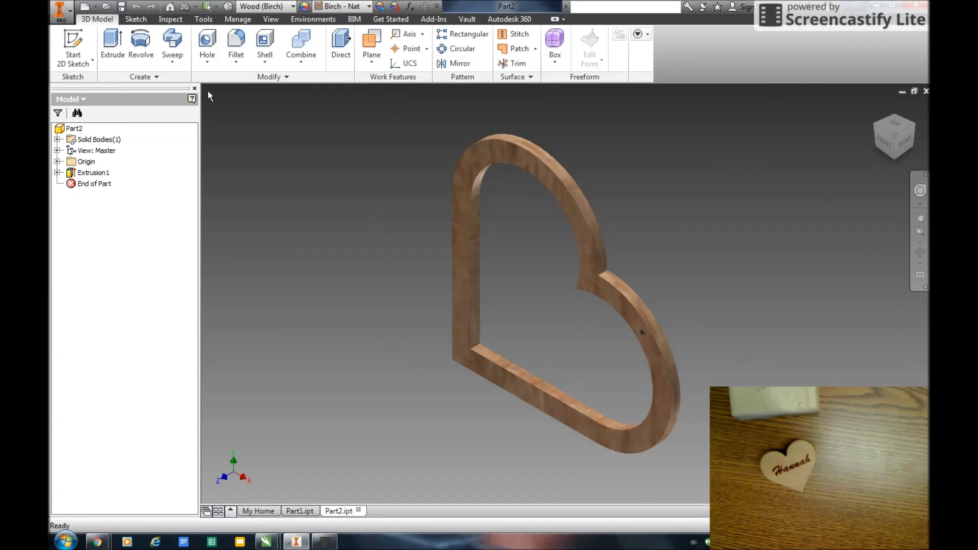
click(60, 10)
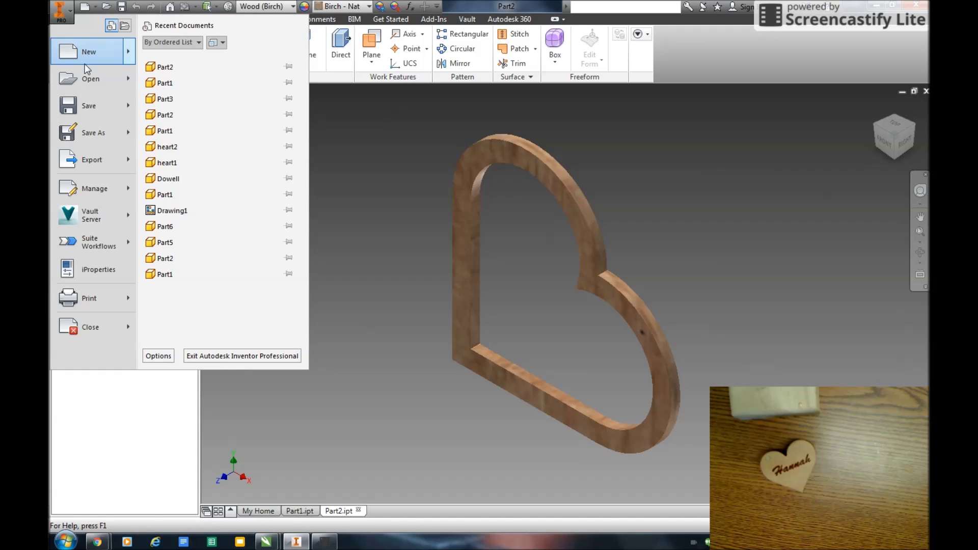
click(85, 53)
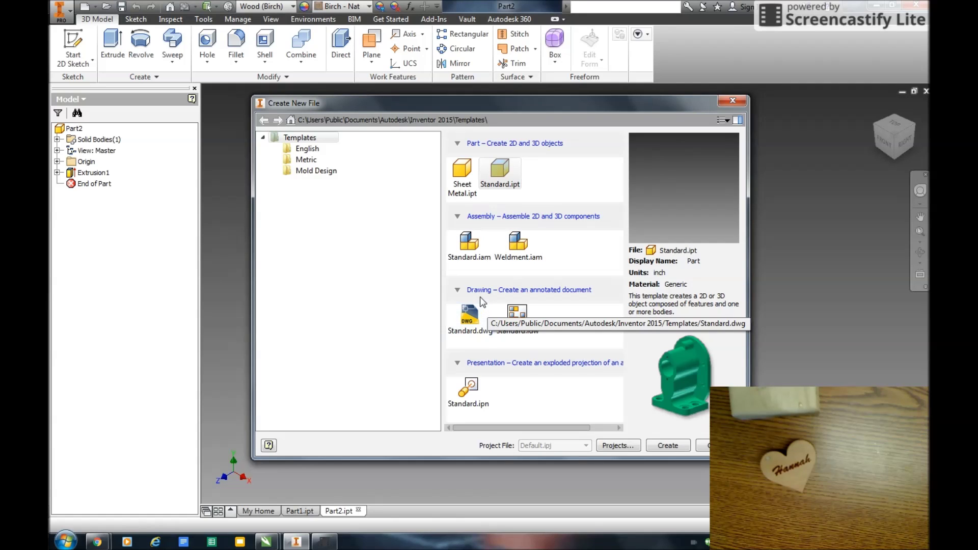
click(467, 249)
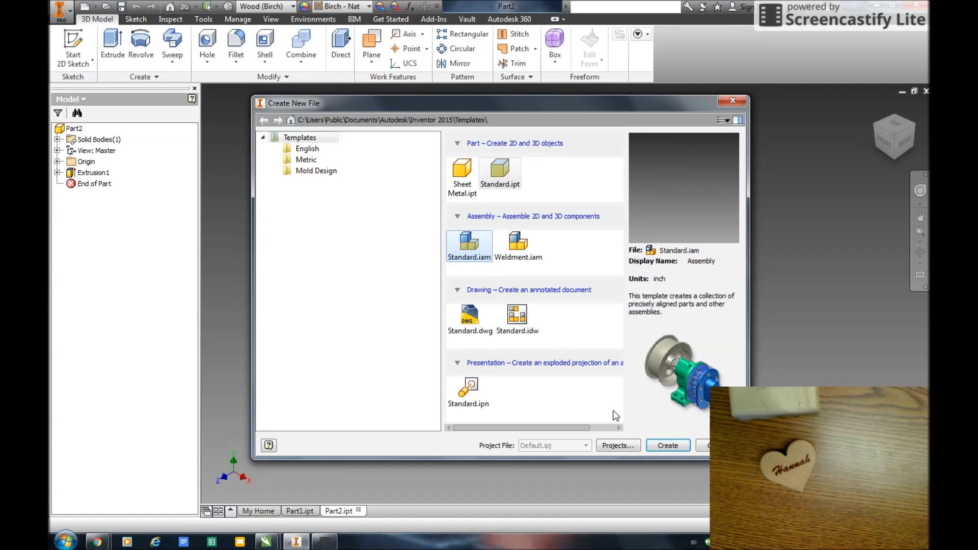
click(655, 445)
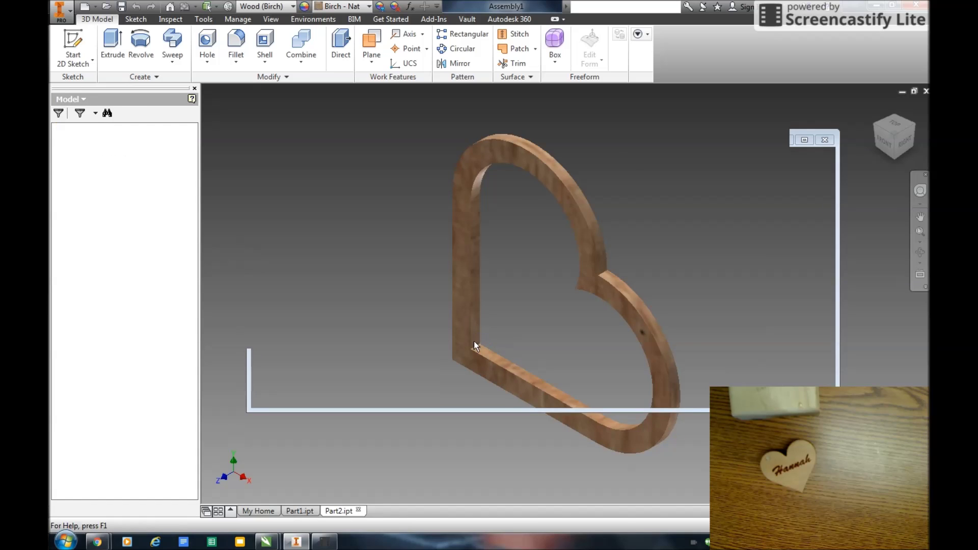
Choose Part1 from the Mini Heartbox folder on the Desktop as the component to place in the assembly.
click(66, 43)
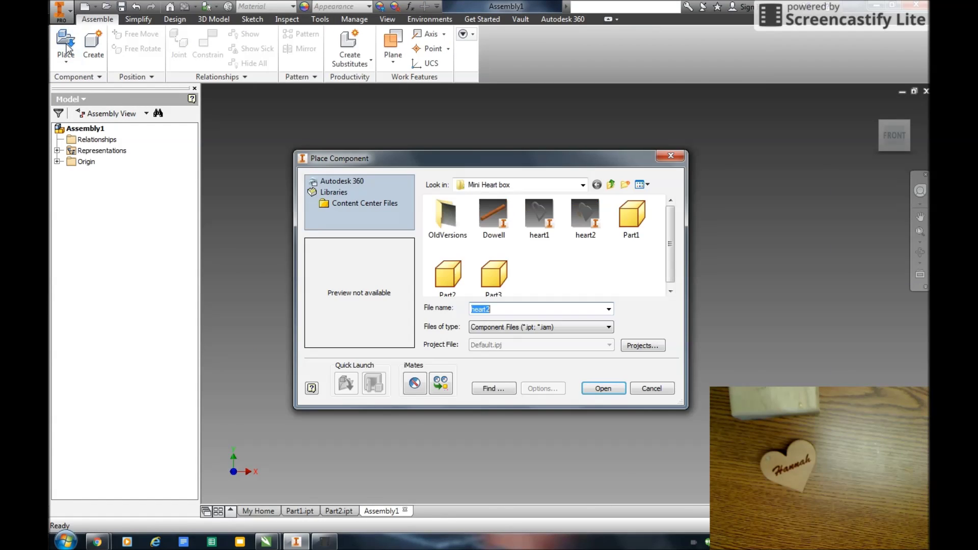
click(582, 185)
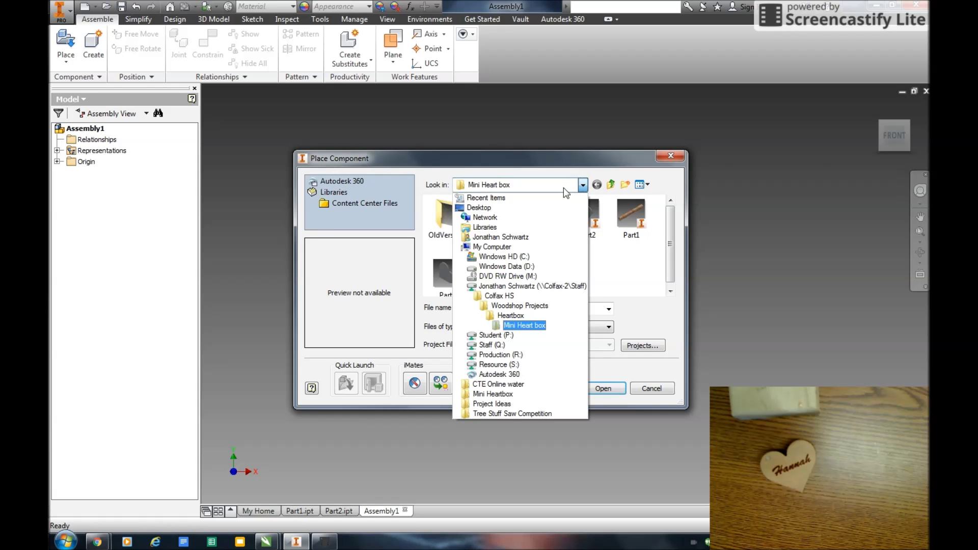
click(484, 209)
drag(673, 231, 673, 265)
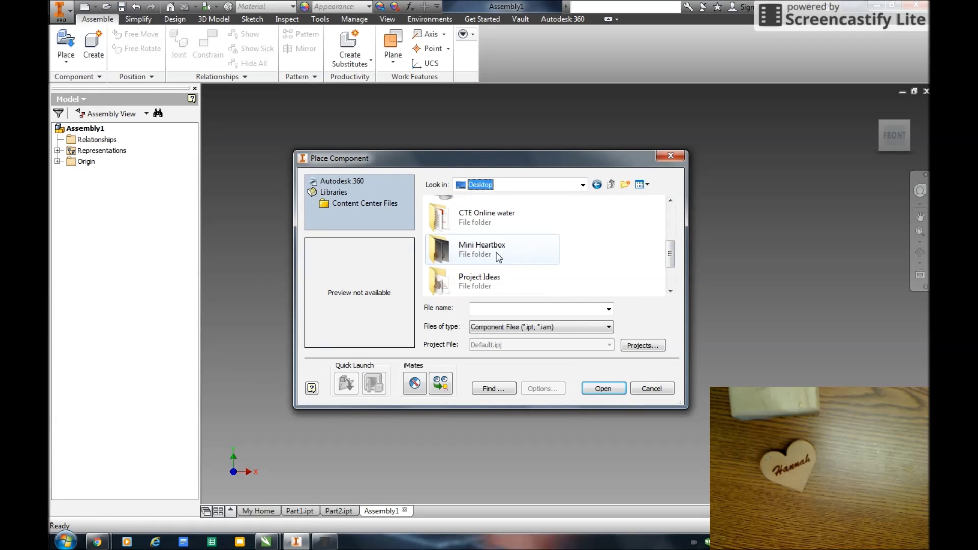
double_click(497, 256)
click(444, 221)
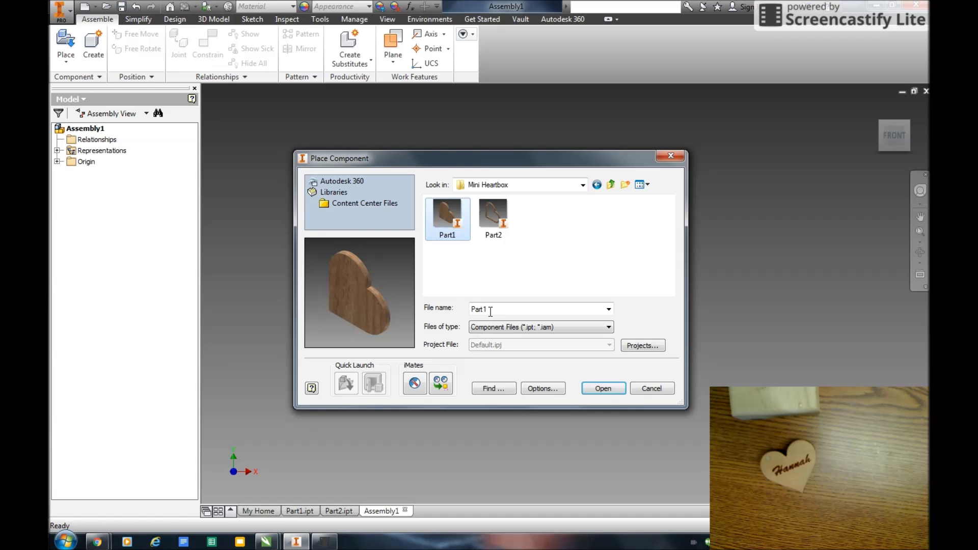
click(590, 390)
Place two copies of the solid heart side by side and finish placing.
scroll(656, 326, down, 5)
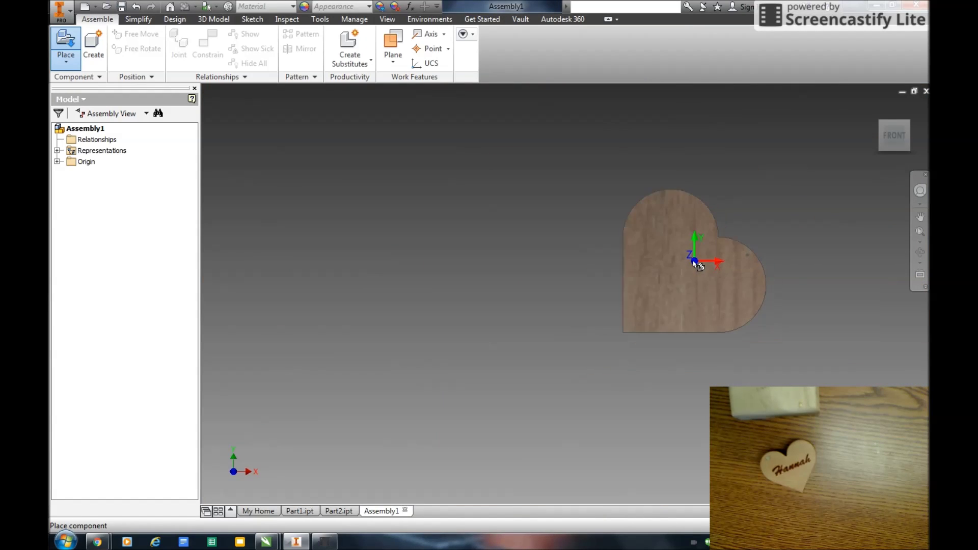
click(671, 345)
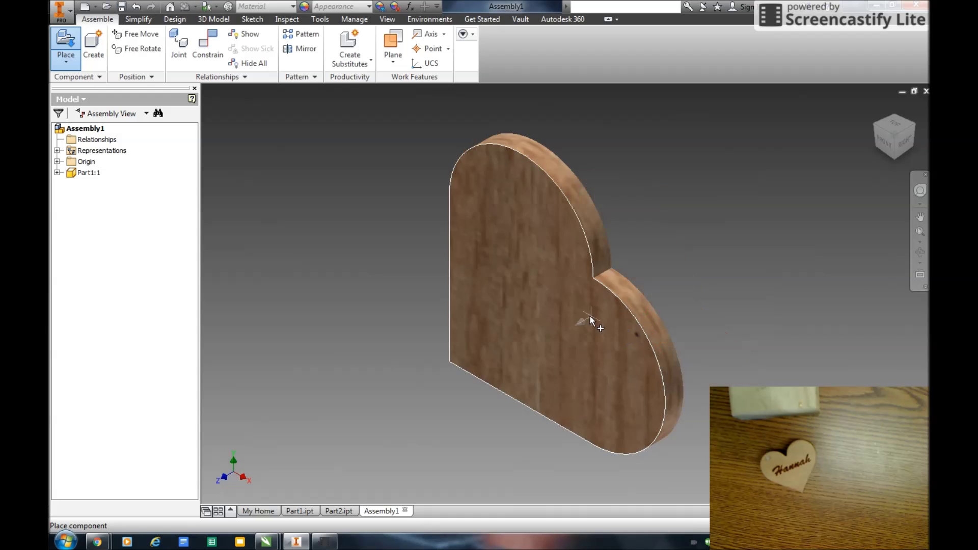
click(779, 263)
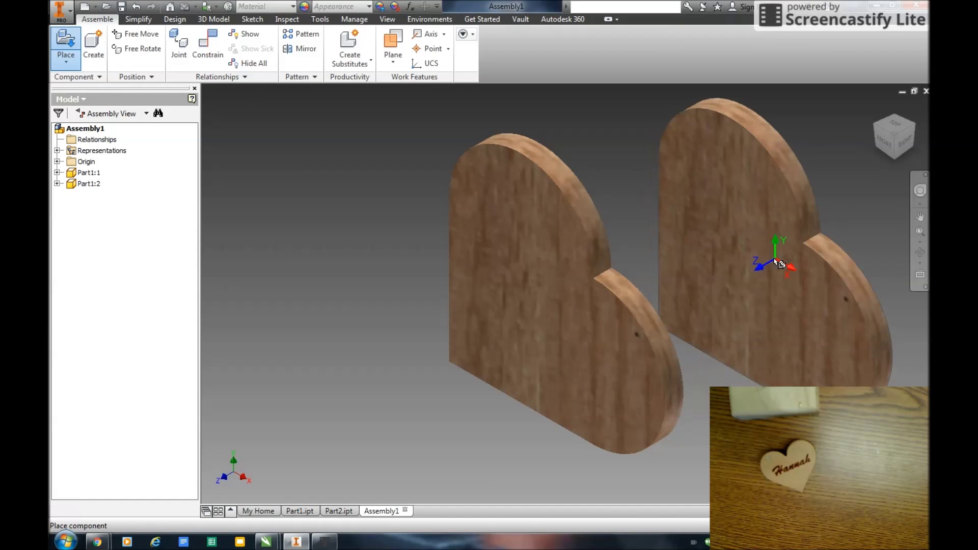
right_click(749, 301)
click(759, 330)
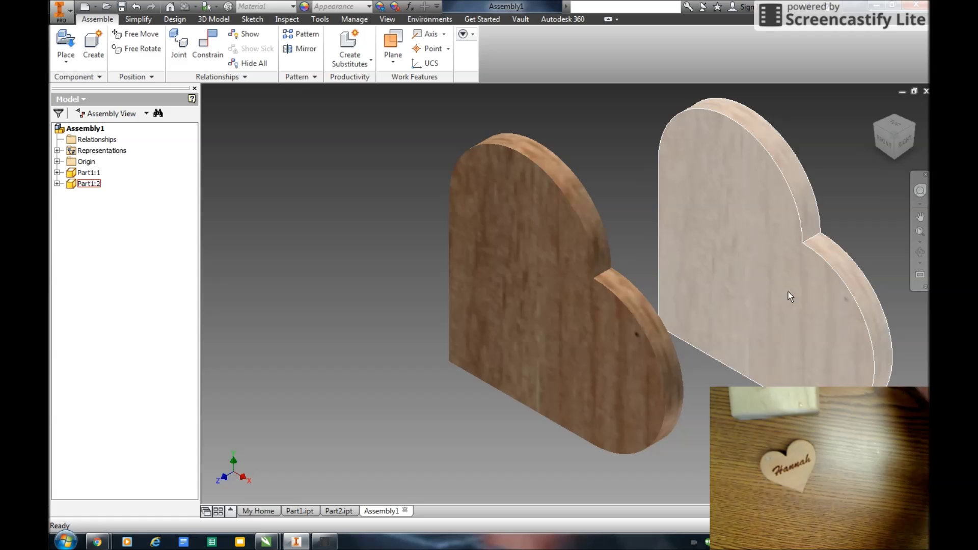
click(748, 381)
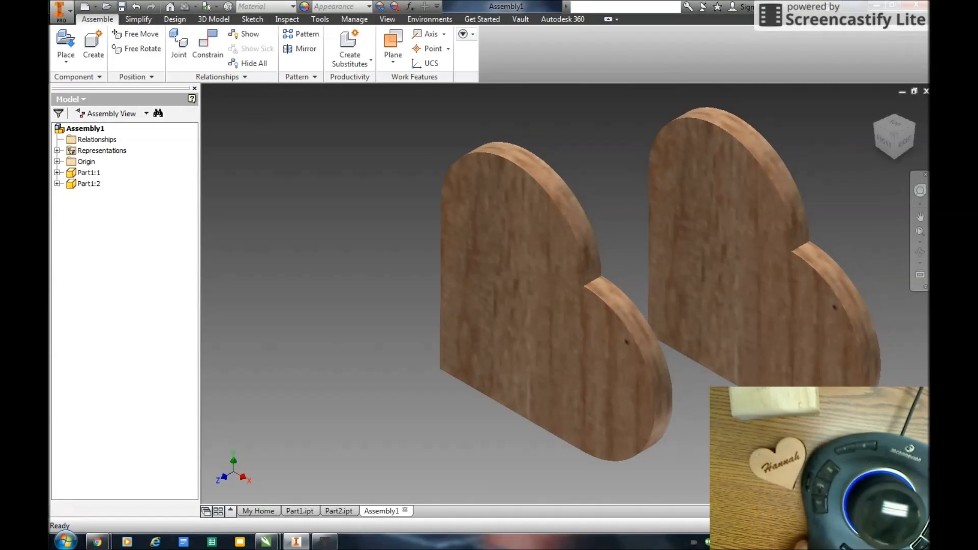
scroll(511, 331, down, 3)
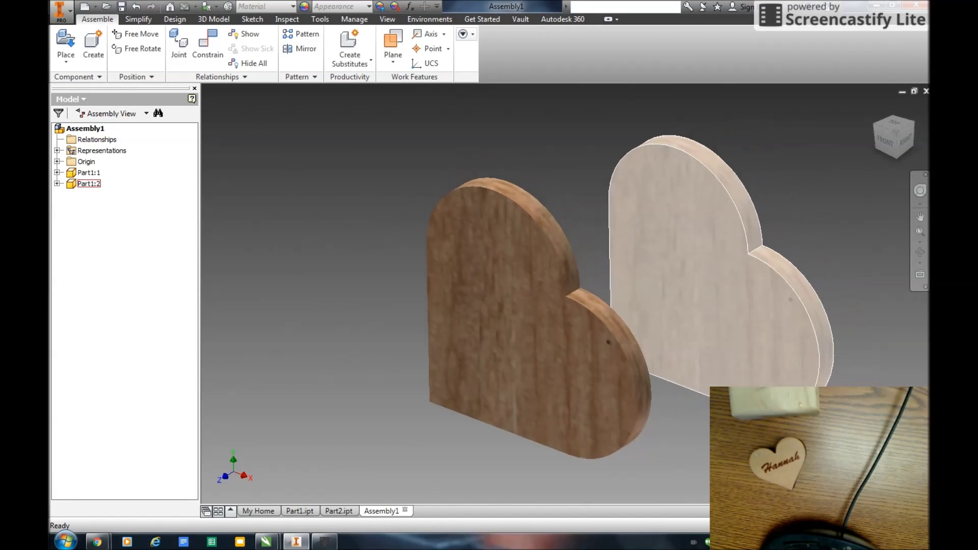
click(569, 347)
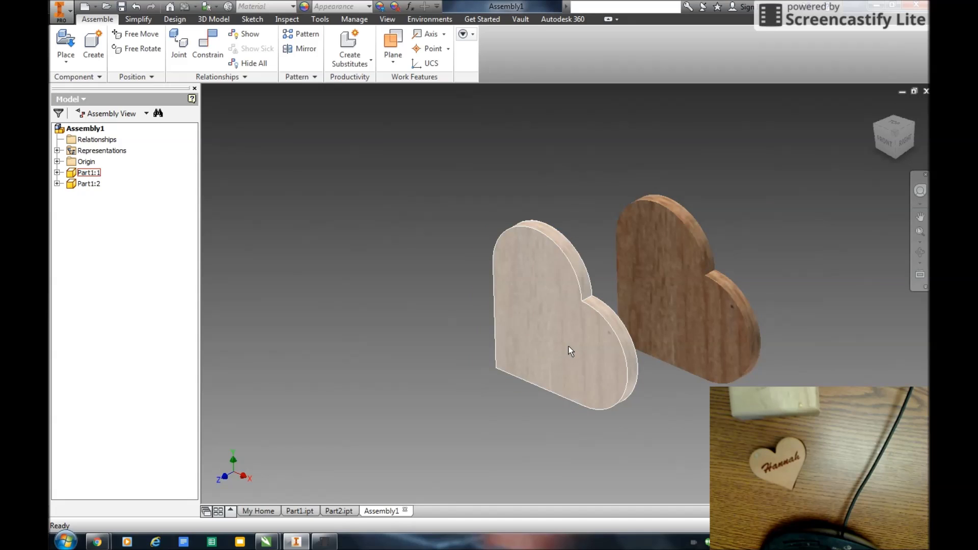
click(677, 309)
click(600, 291)
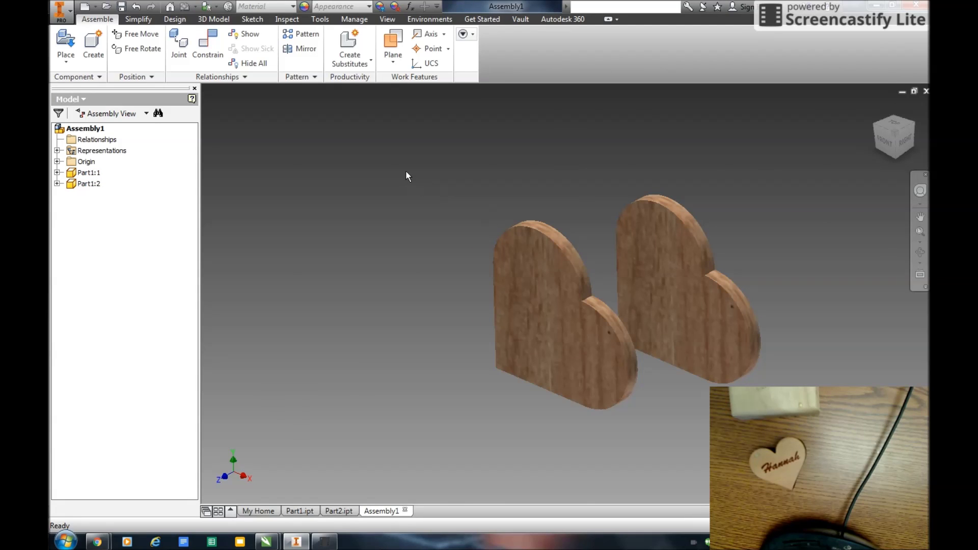
Place two copies of the Part2 heart frame beside the solid hearts and finish placing.
click(66, 44)
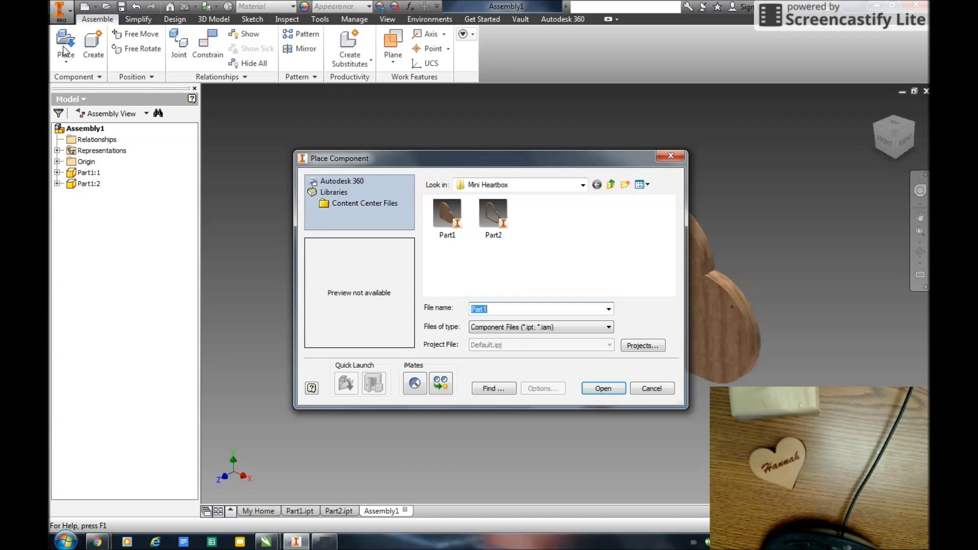
click(493, 214)
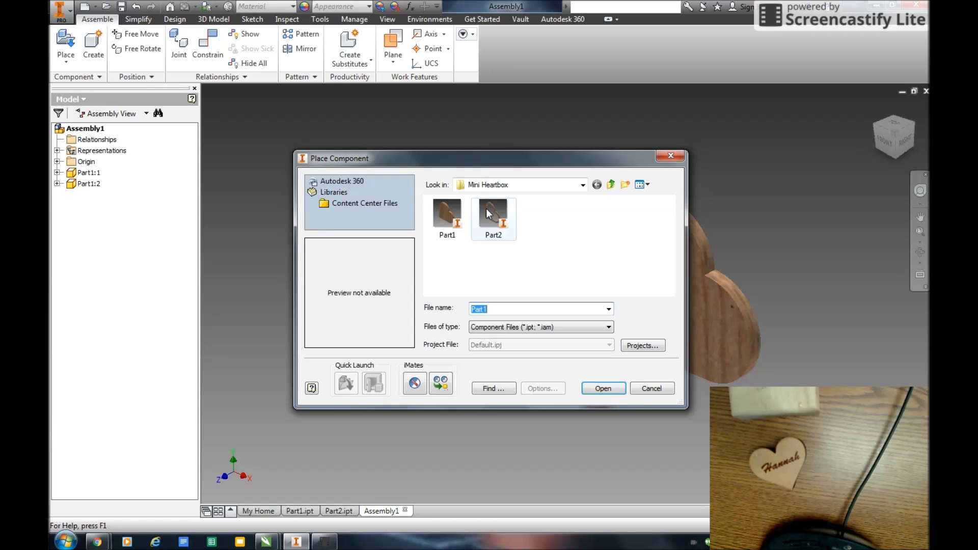
click(604, 389)
click(354, 233)
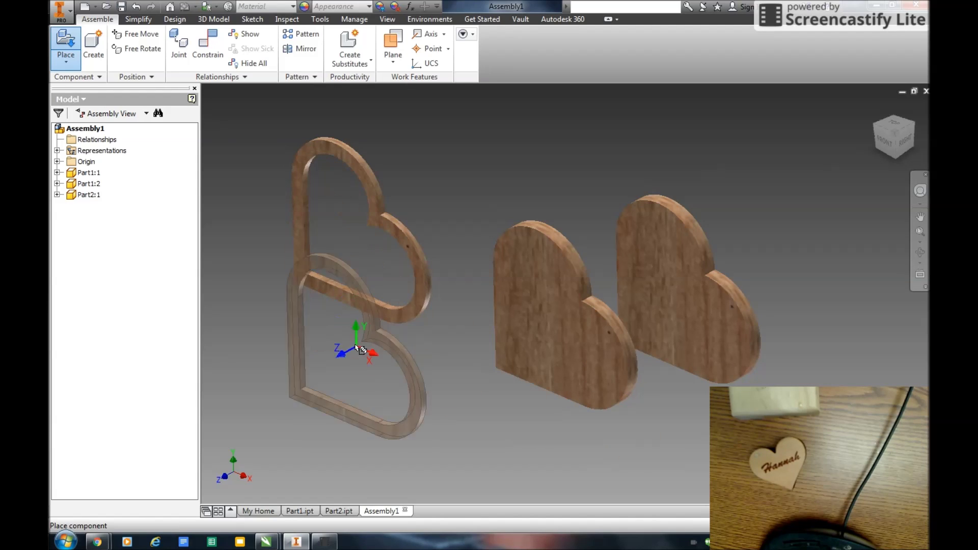
click(308, 378)
right_click(423, 395)
click(408, 406)
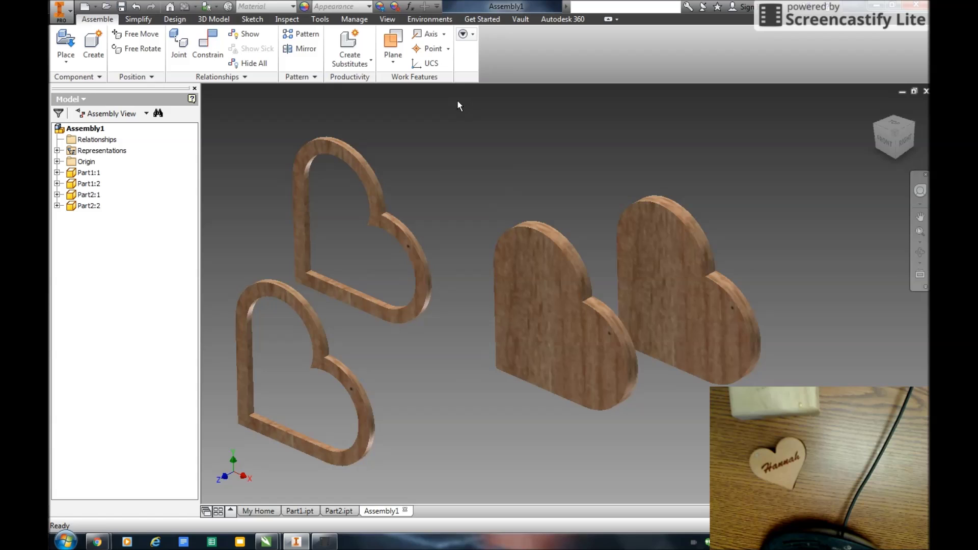
Mate the front face of the first solid heart to the back face of the upper frame with a 0.000 in offset.
click(209, 47)
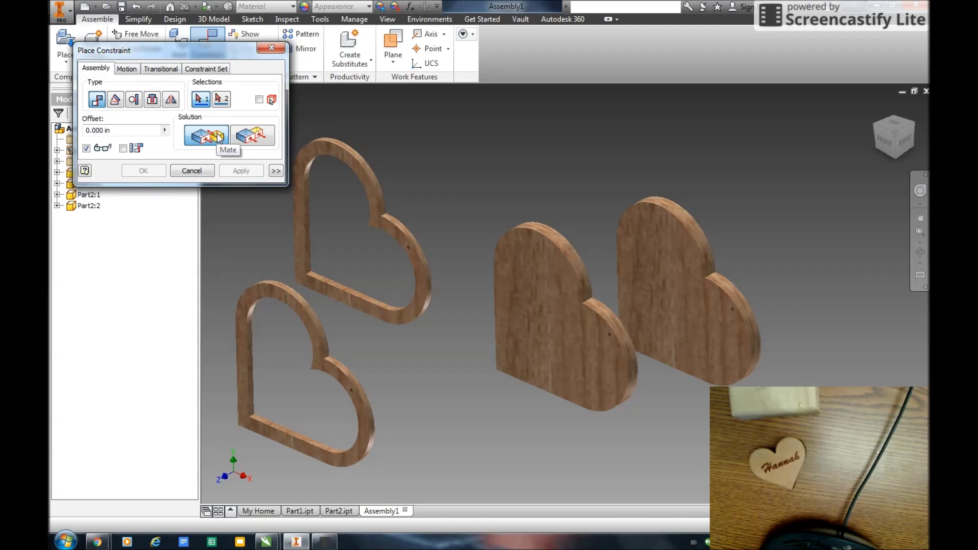
click(517, 295)
shift+middle_drag(514, 292, 505, 267)
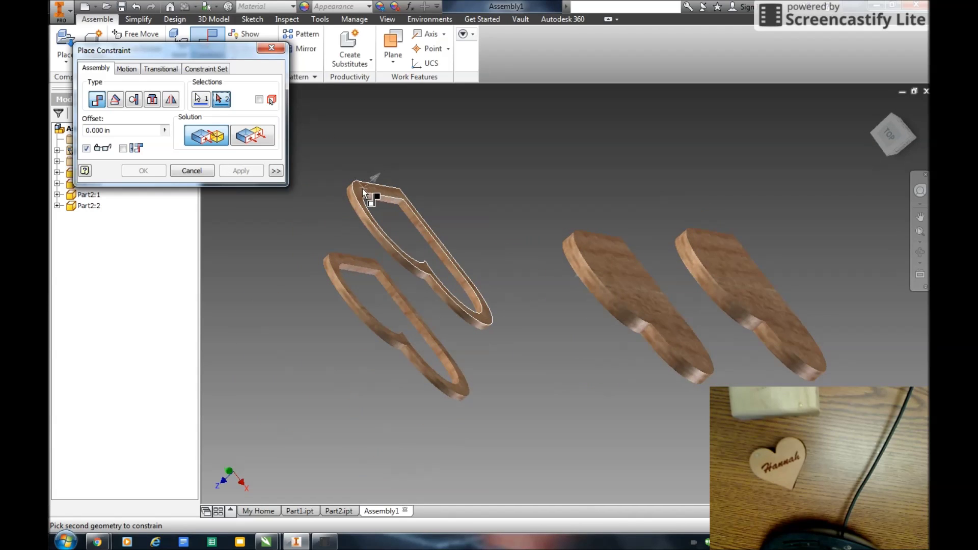
click(362, 189)
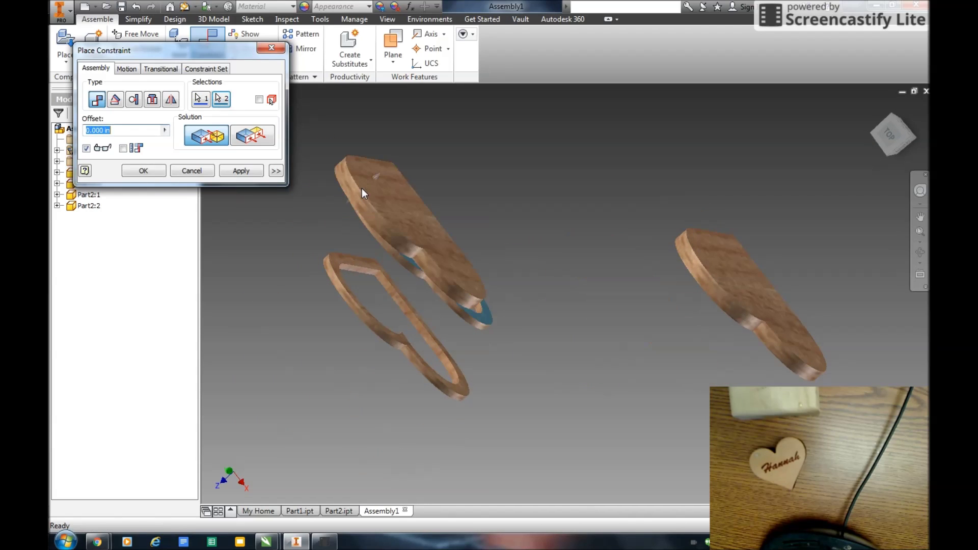
click(230, 170)
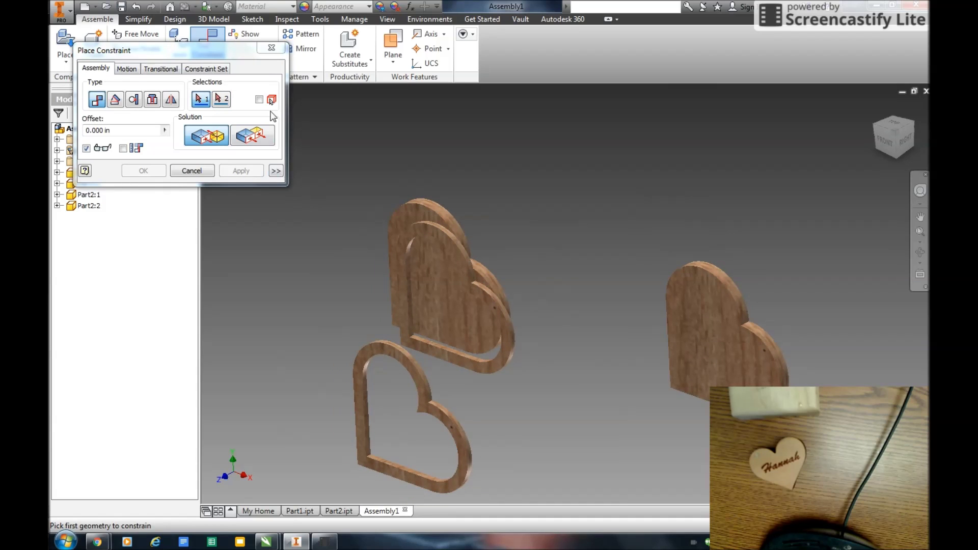
click(271, 47)
Slide the mated frame across the face of the solid heart to test its remaining freedom.
drag(412, 222, 395, 211)
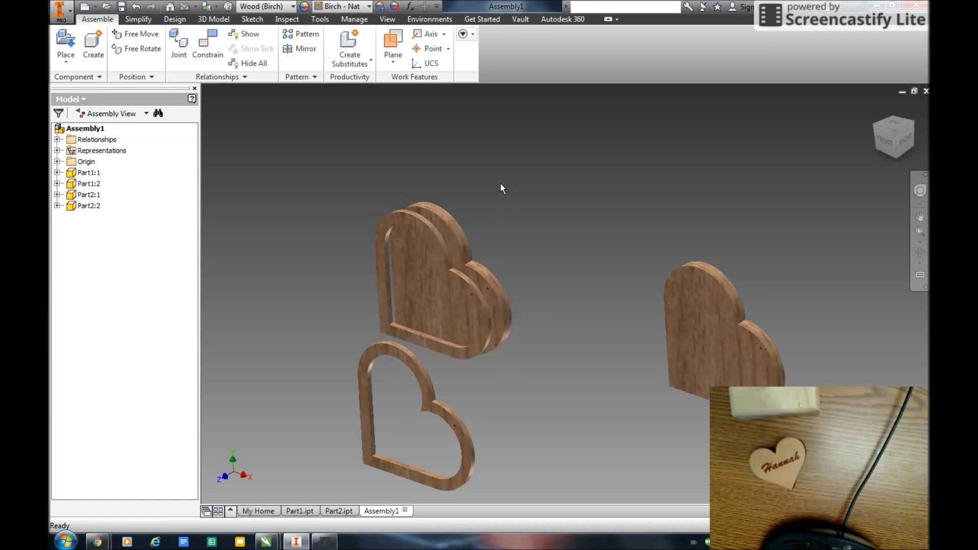
scroll(501, 189, up, 2)
click(331, 155)
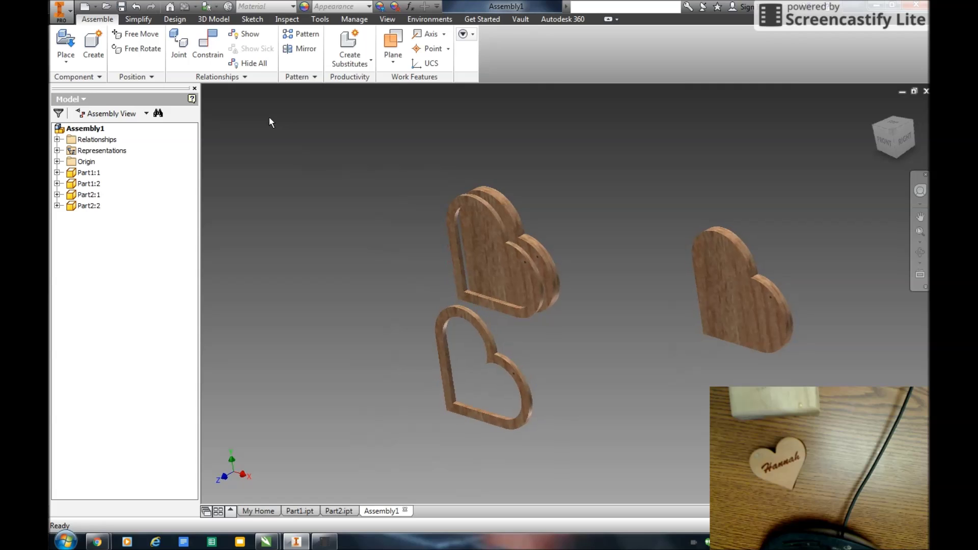
Constrain the bottom straight side faces of the mated frame and solid heart flush with a 0.000 in offset.
click(214, 47)
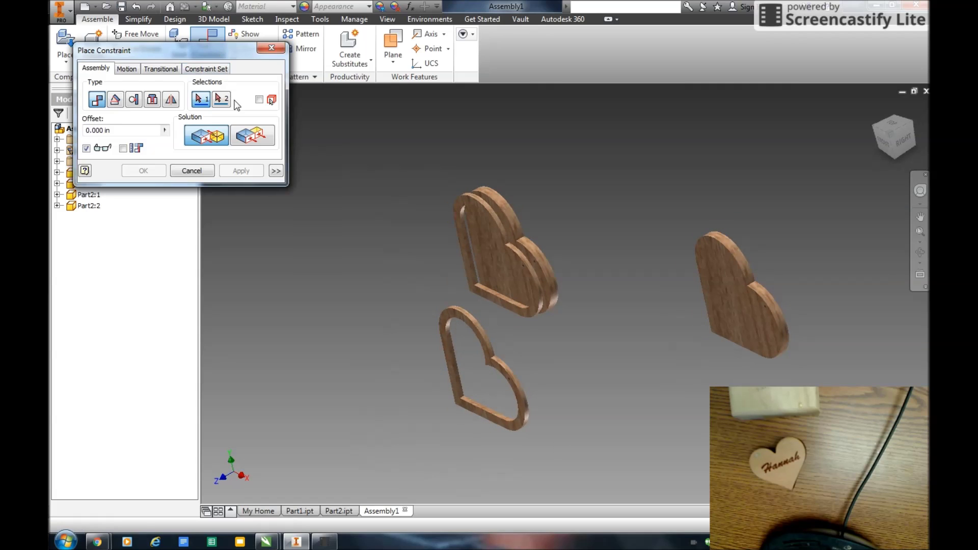
click(246, 139)
shift+middle_drag(305, 163, 582, 299)
click(585, 311)
click(585, 305)
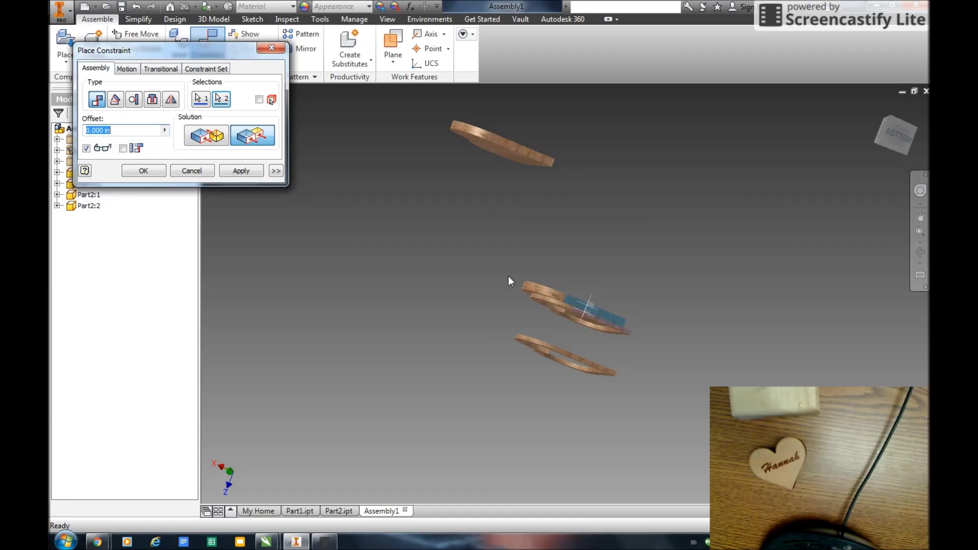
click(243, 171)
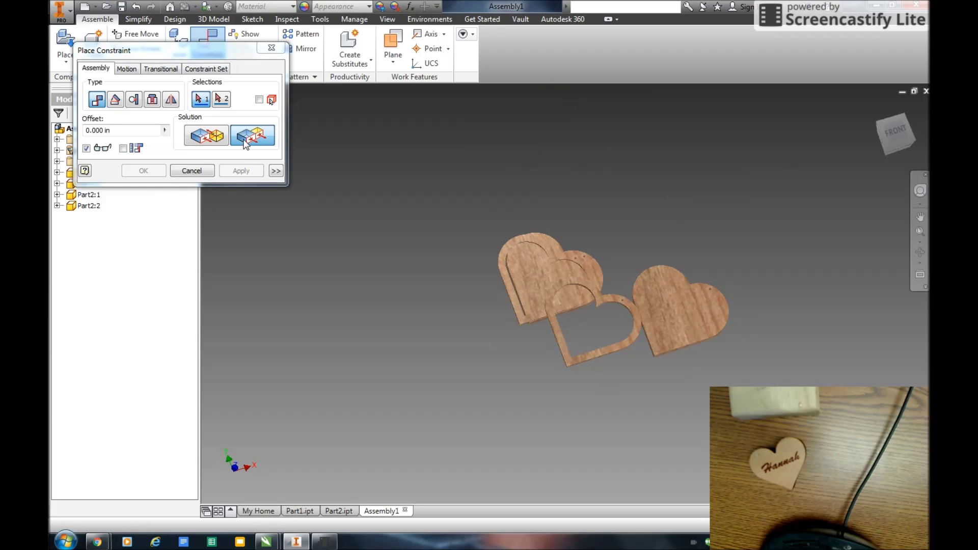
Constrain the left straight side faces of the mated frame and solid heart flush with a 0.000 in offset.
shift+middle_drag(376, 225, 524, 304)
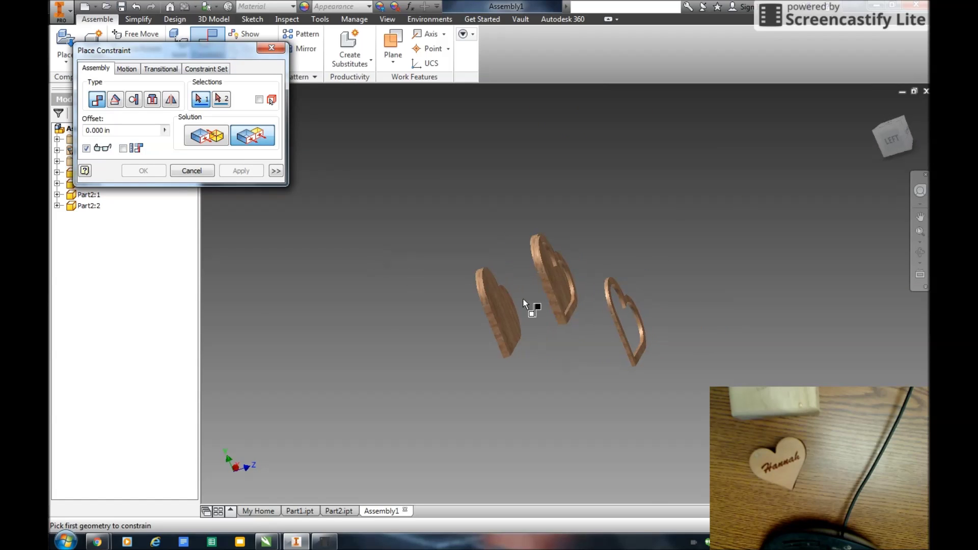
click(556, 301)
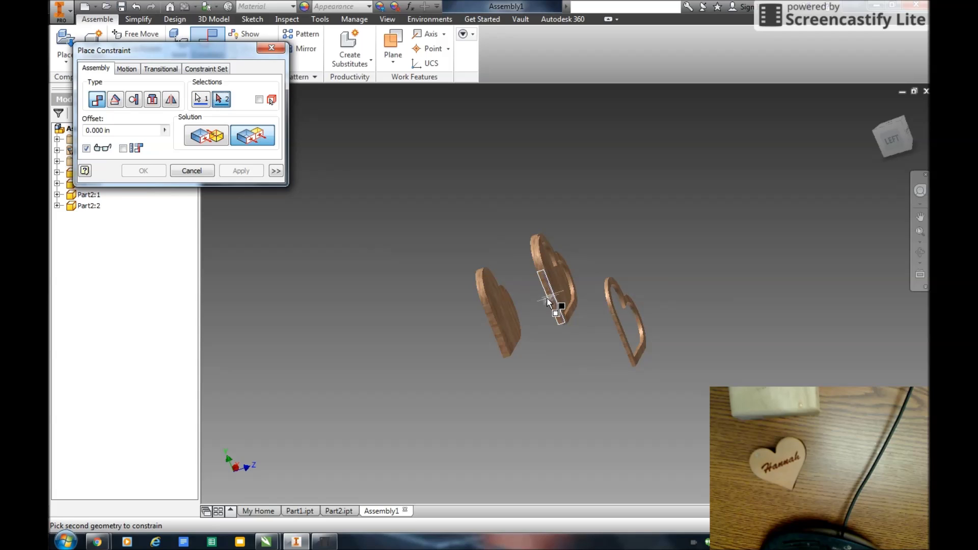
click(546, 301)
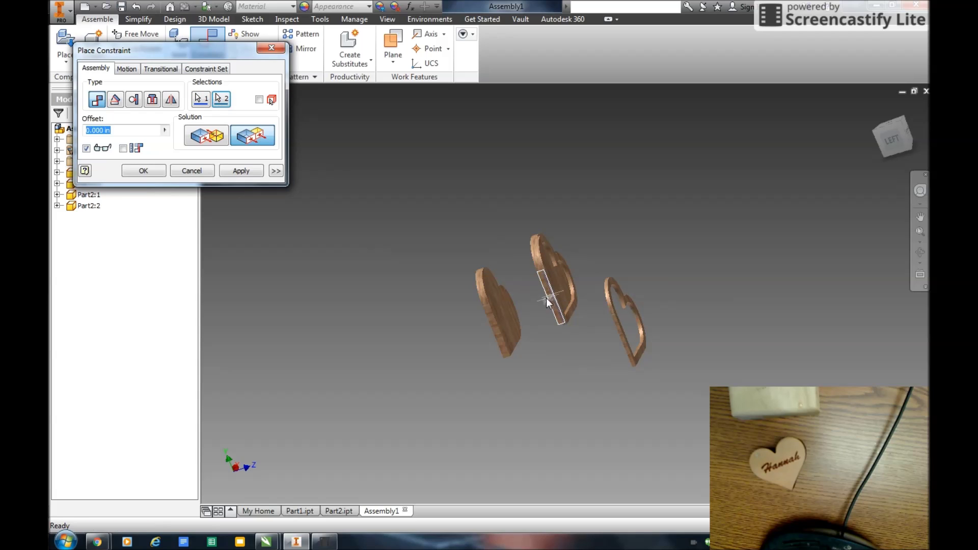
click(239, 171)
Mate the face of the second heart frame to the exposed face of the first frame with a 0.000 in offset.
key(F6)
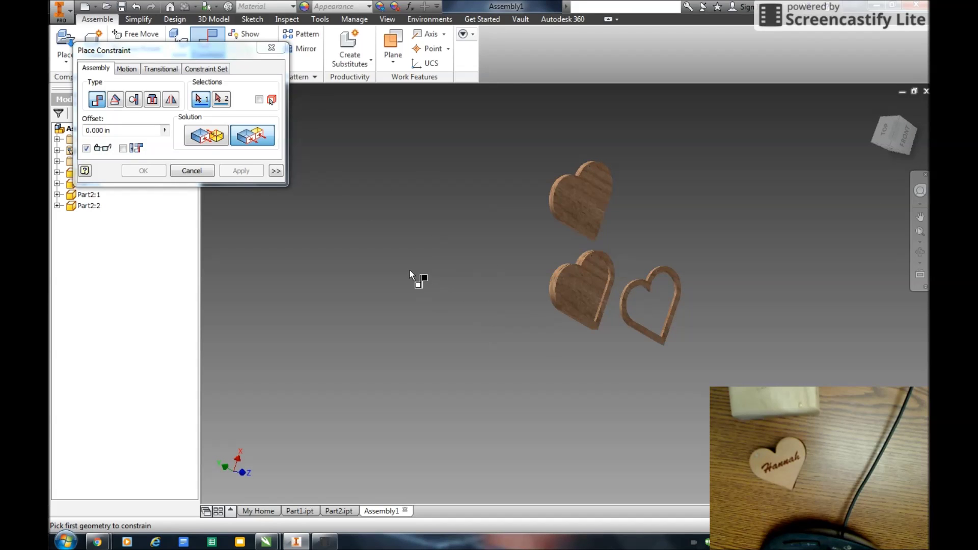
click(203, 143)
key(F5)
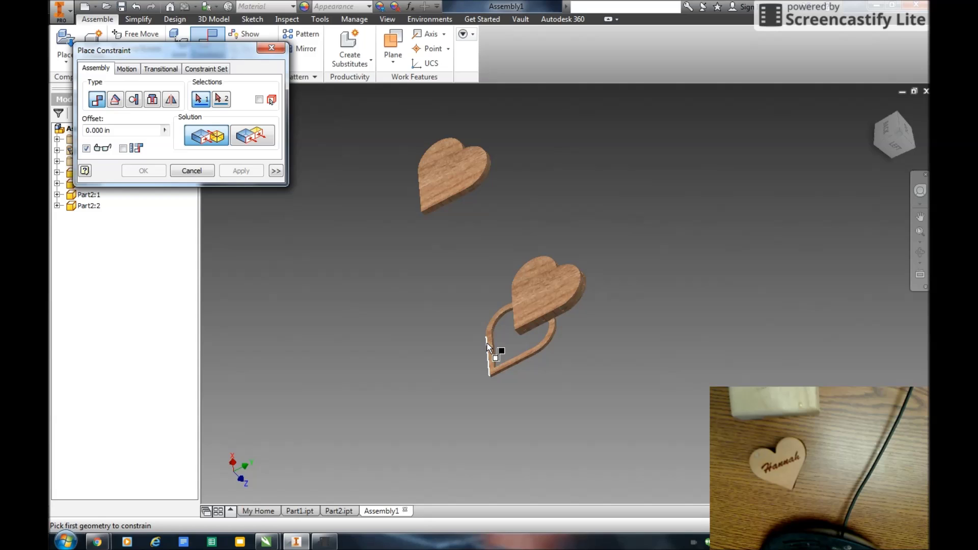
scroll(458, 326, down, 5)
scroll(446, 330, up, 10)
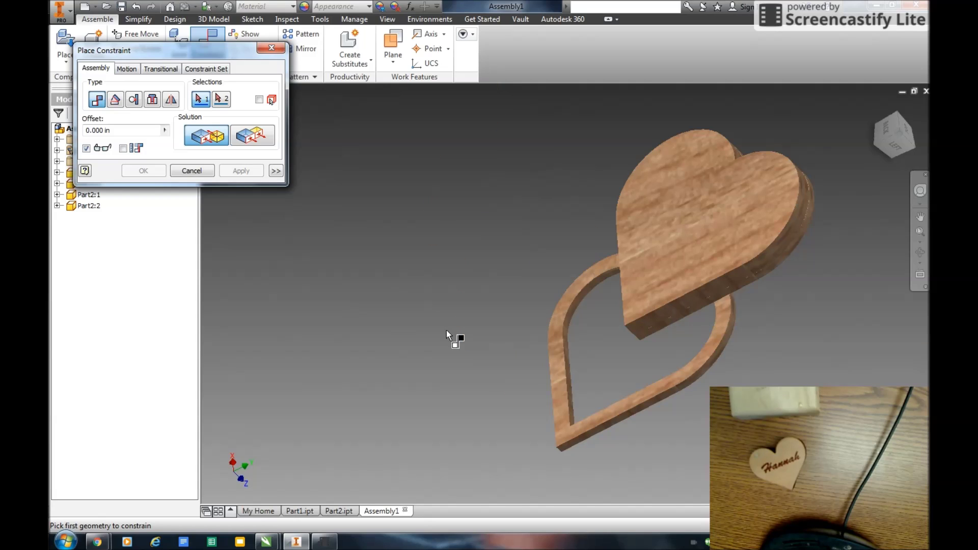
click(558, 320)
key(F5)
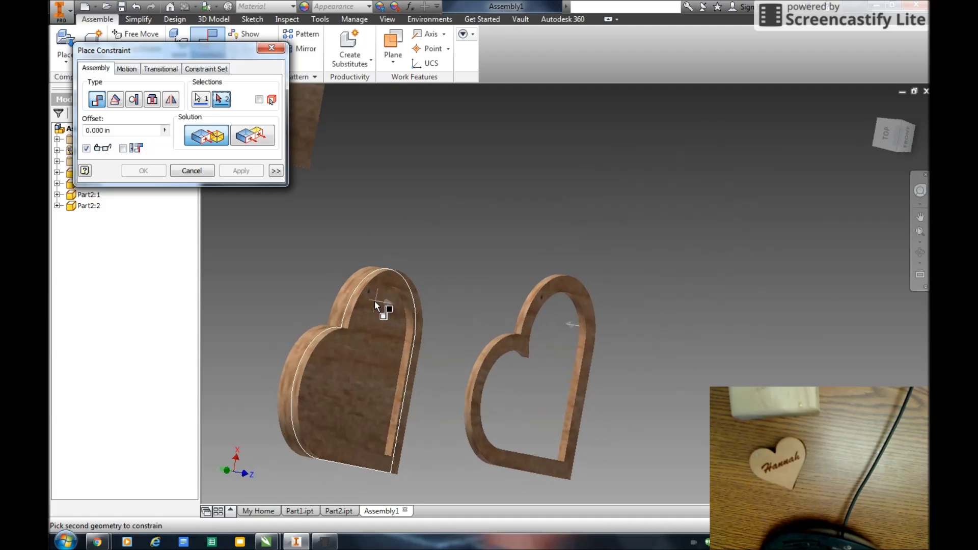
click(368, 300)
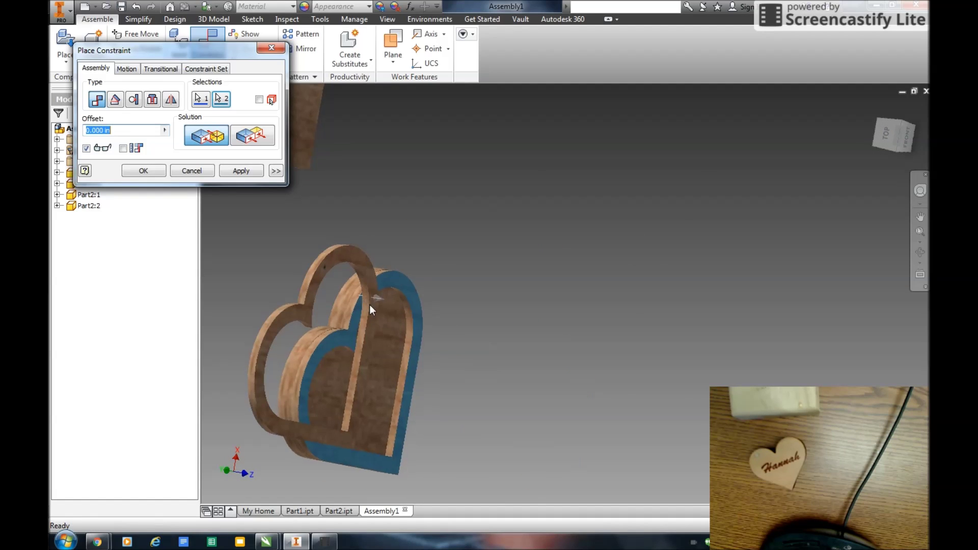
click(240, 170)
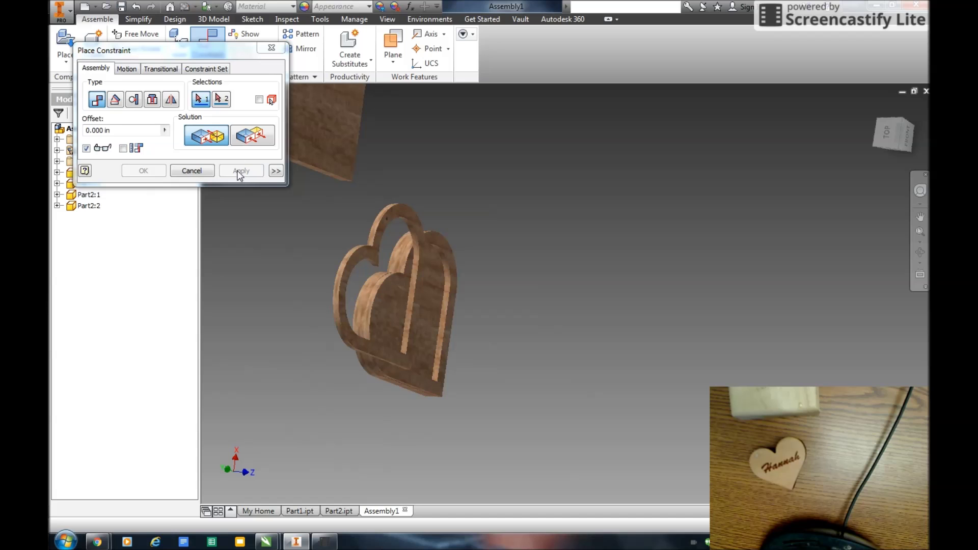
Constrain the left straight side face of the second frame flush with the heart stack's at a 0.000 in offset.
click(244, 140)
key(F6)
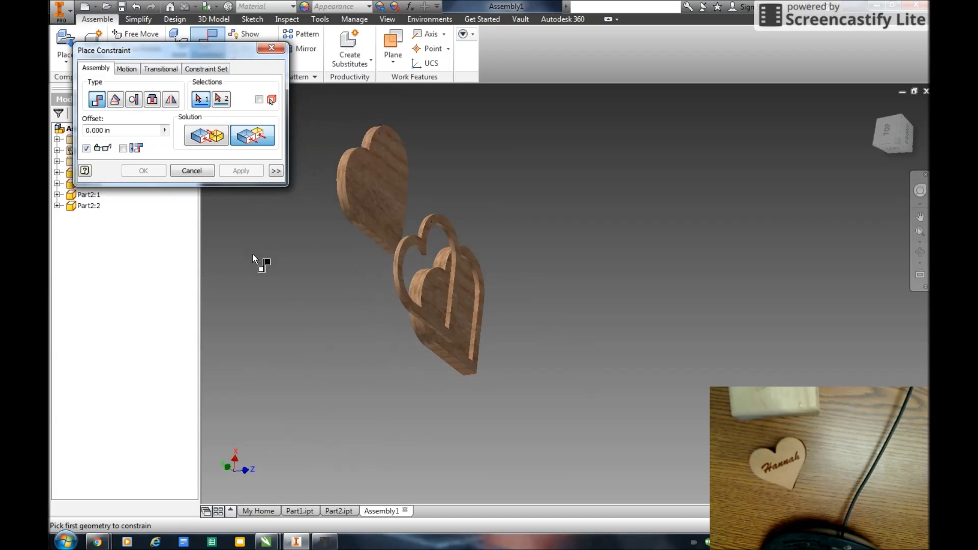
click(424, 264)
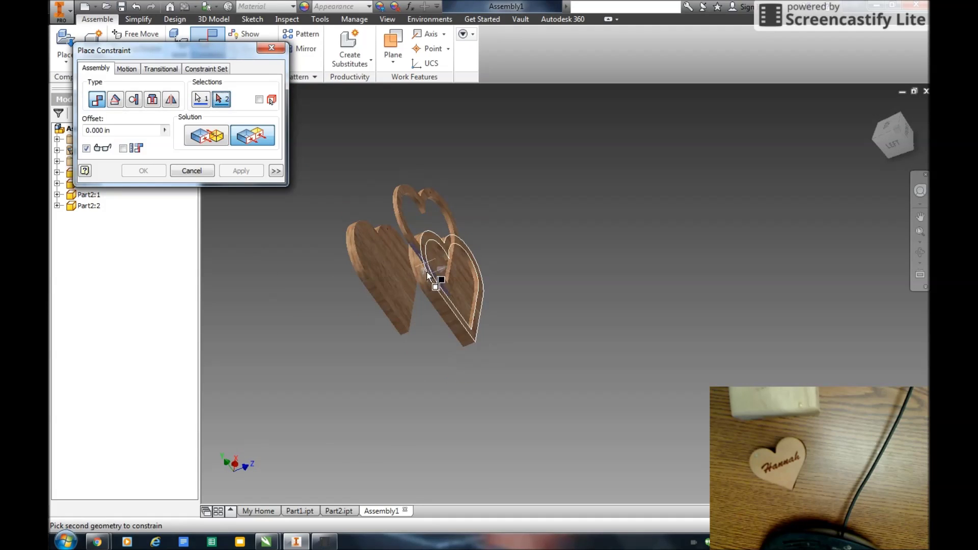
click(438, 301)
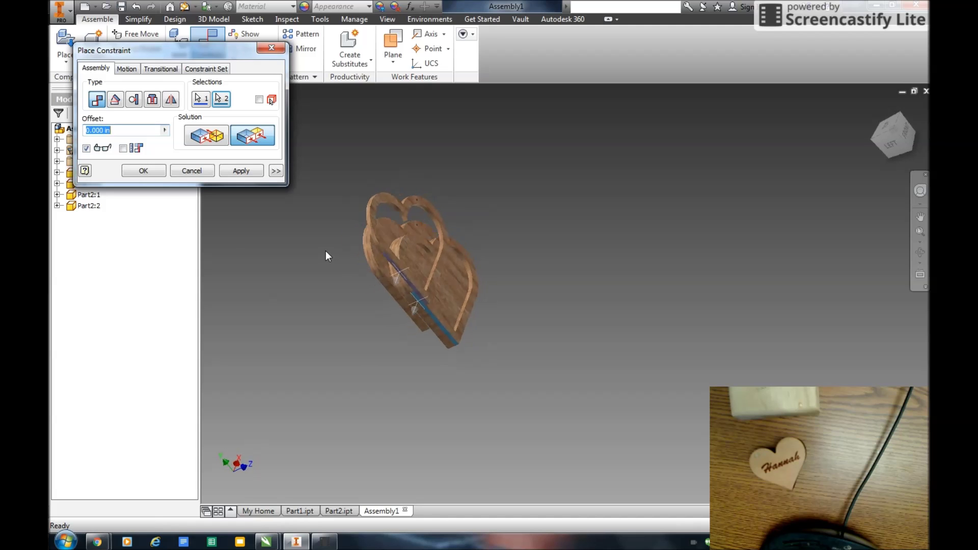
click(241, 171)
Constrain the bottom straight side face of the second frame flush with the heart stack's at a 0.000 in offset.
shift+middle_drag(335, 215, 546, 337)
click(563, 353)
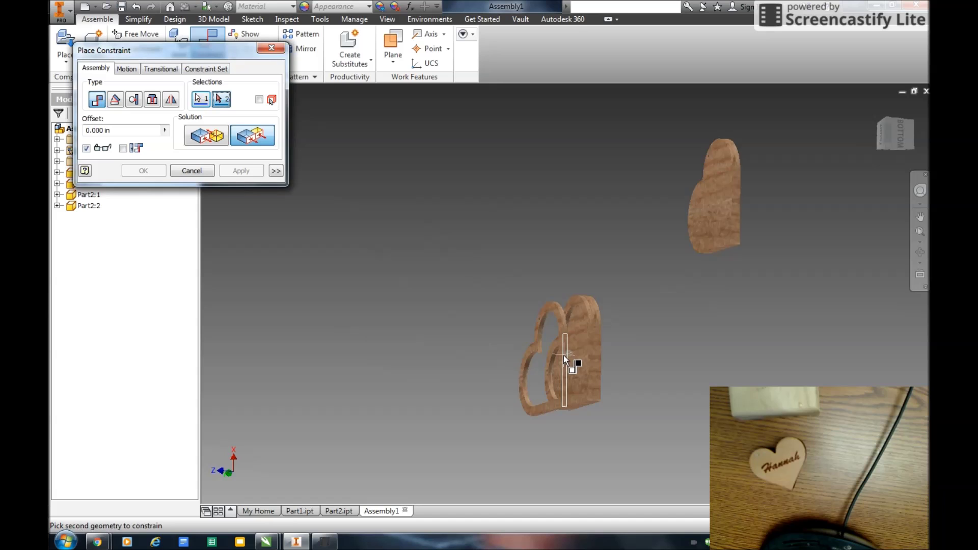
click(593, 358)
key(F6)
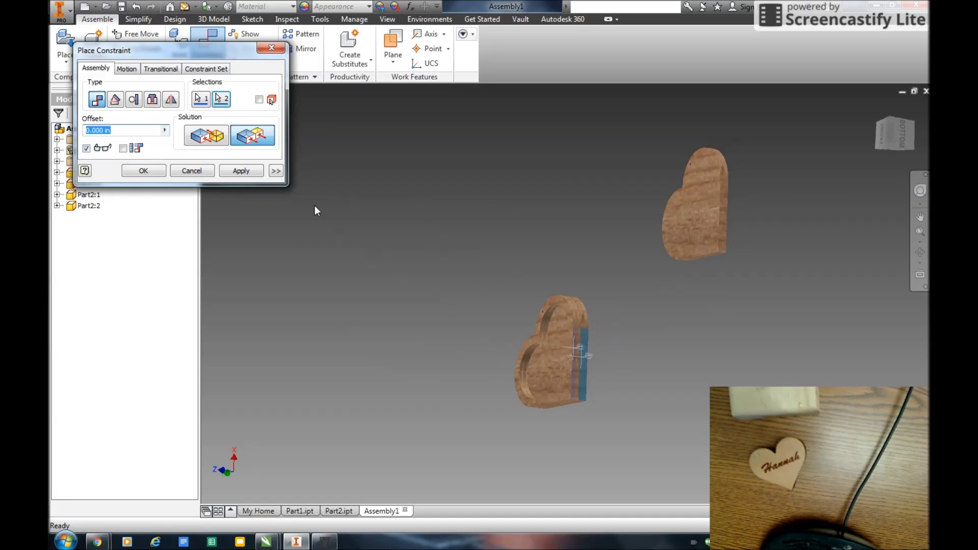
click(244, 172)
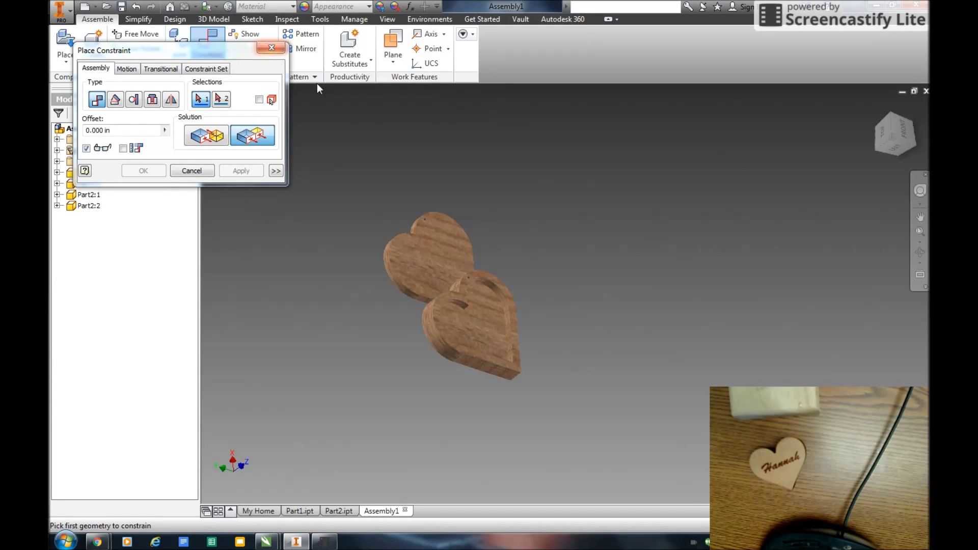
Mate the face of the second solid heart to the exposed face of the second frame with a 0.000 in offset.
click(217, 138)
click(421, 252)
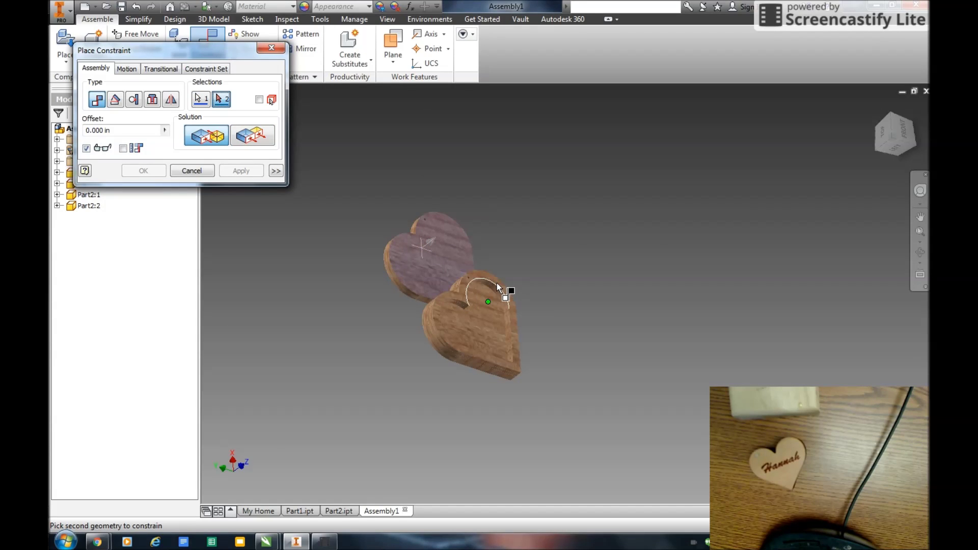
click(463, 295)
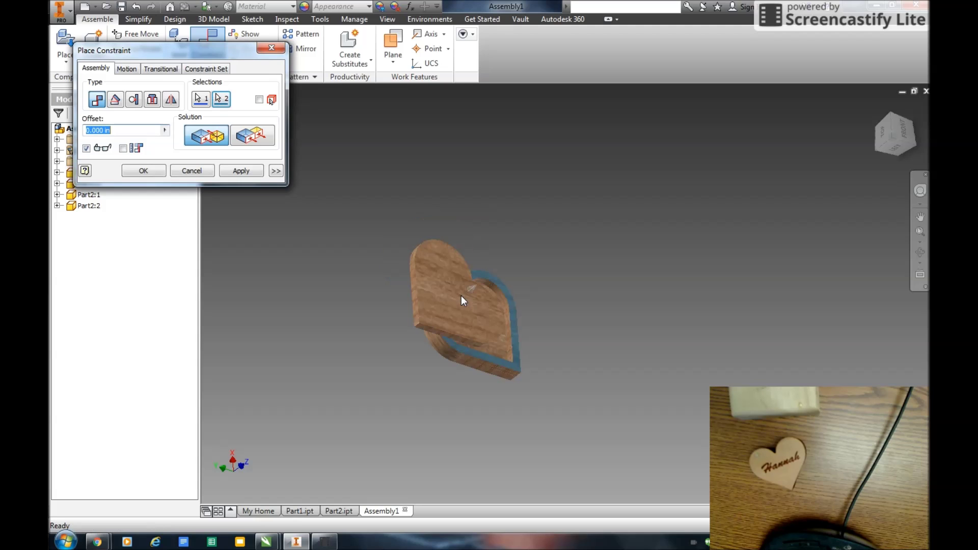
click(239, 172)
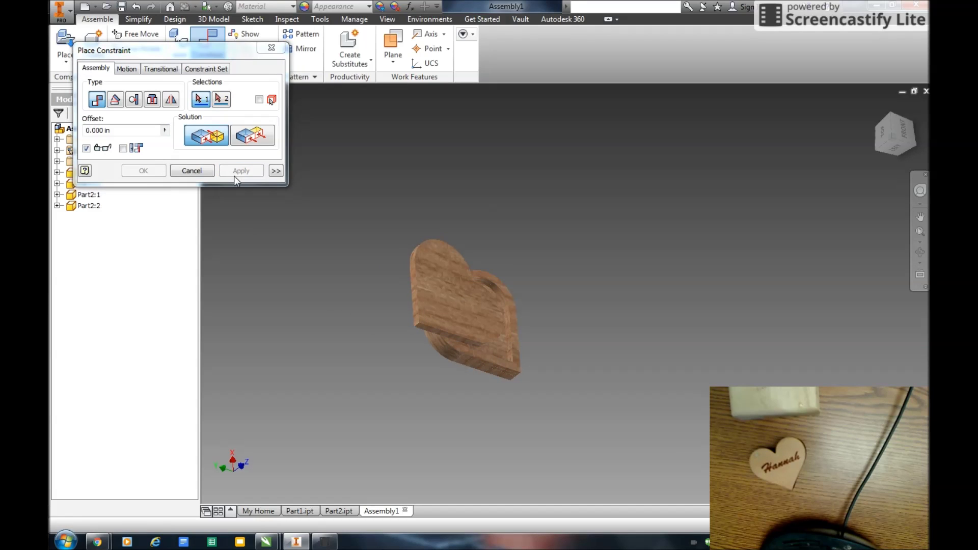
Constrain a straight side face of the second solid heart flush with the stack's bottom straight side at a 0.000 in offset.
click(251, 138)
click(443, 340)
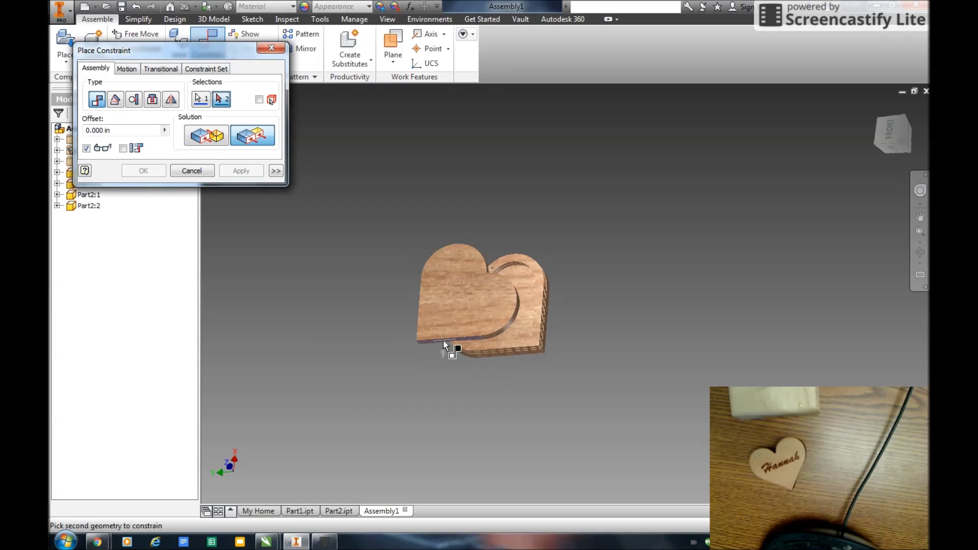
shift+middle_drag(552, 338, 573, 294)
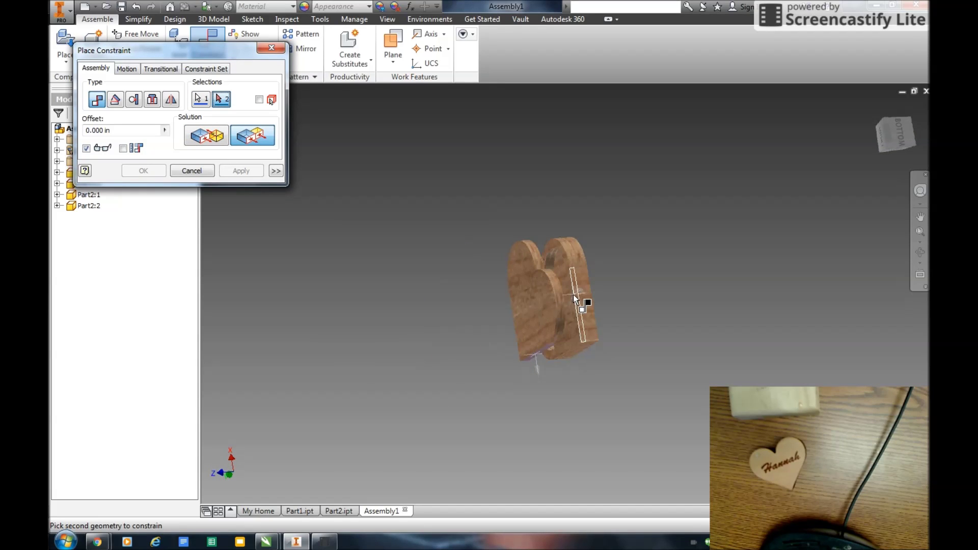
click(573, 295)
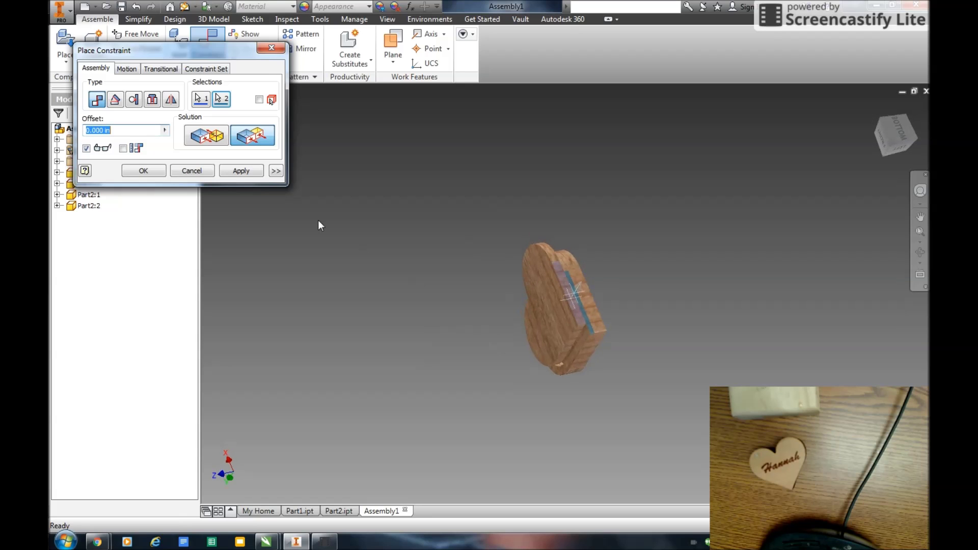
click(242, 171)
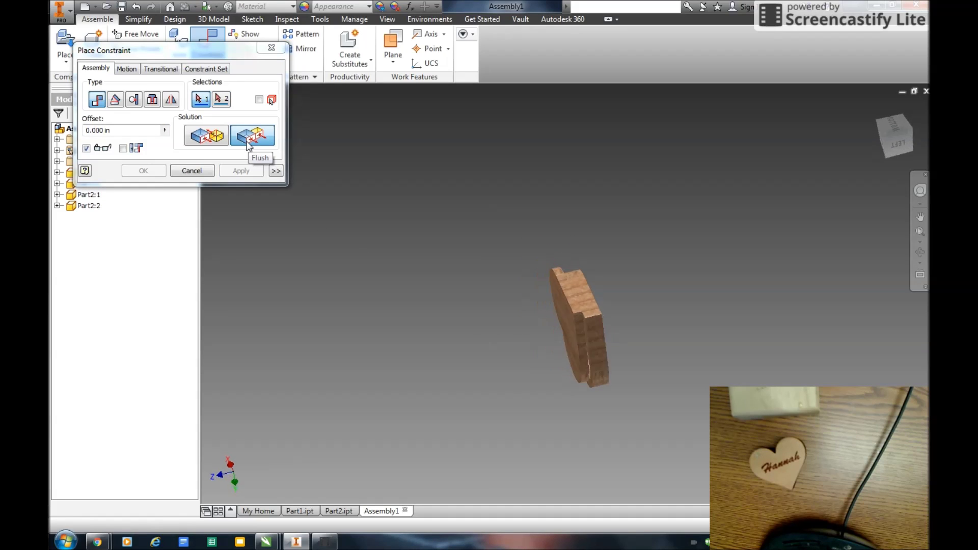
Constrain the second solid heart's other straight side face flush with the stack's left side at 0.000 in offset, and finish constraining.
click(248, 146)
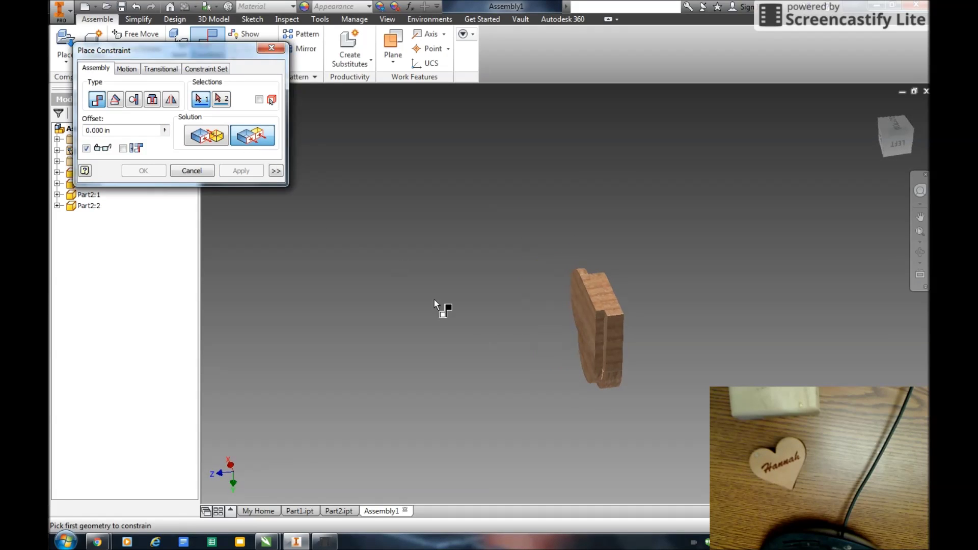
click(597, 337)
click(609, 343)
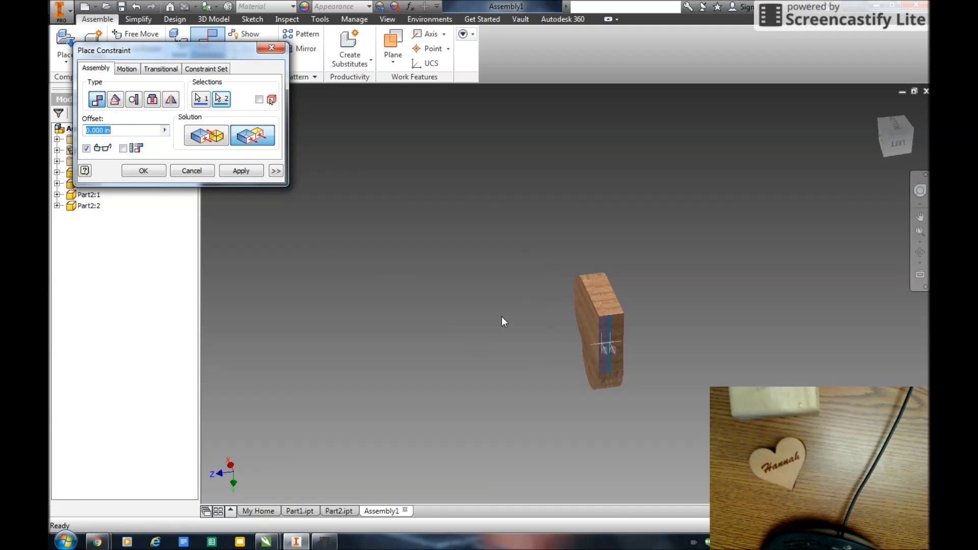
click(241, 171)
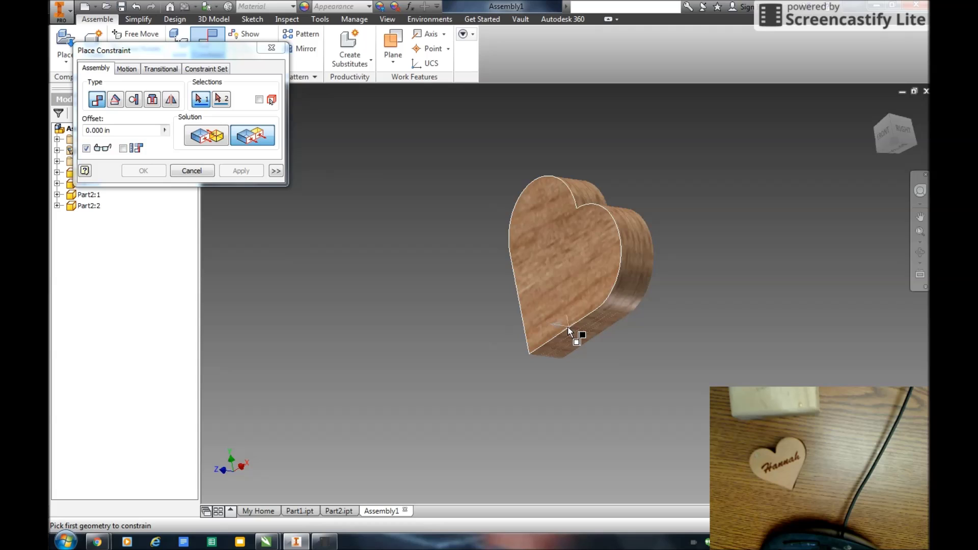
click(265, 51)
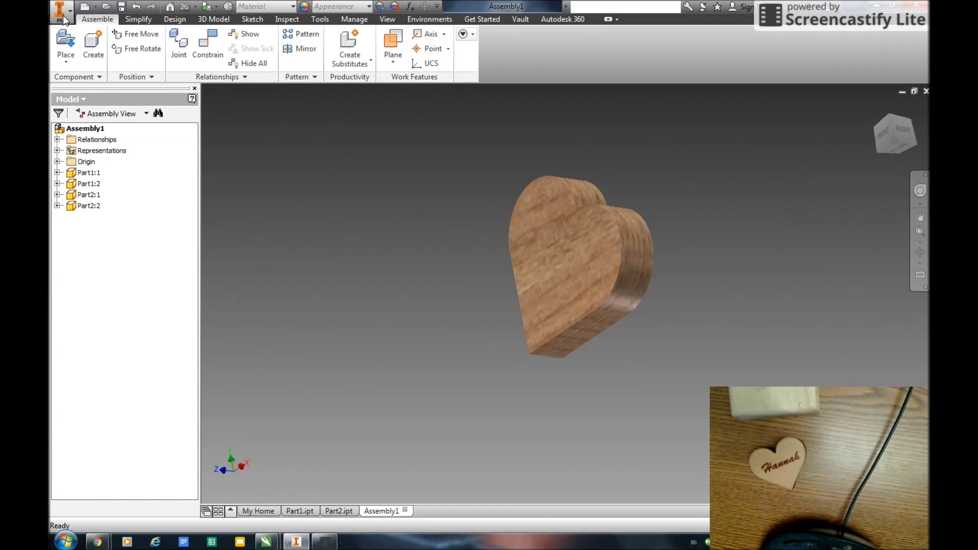
Save the assembly as Assembly1 in the Mini Heatbox folder.
click(61, 10)
click(86, 131)
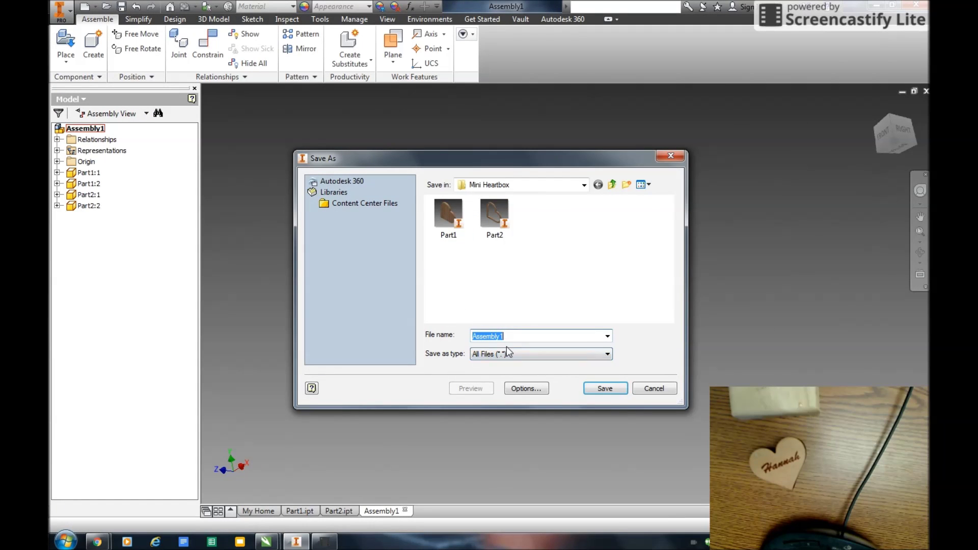
click(606, 388)
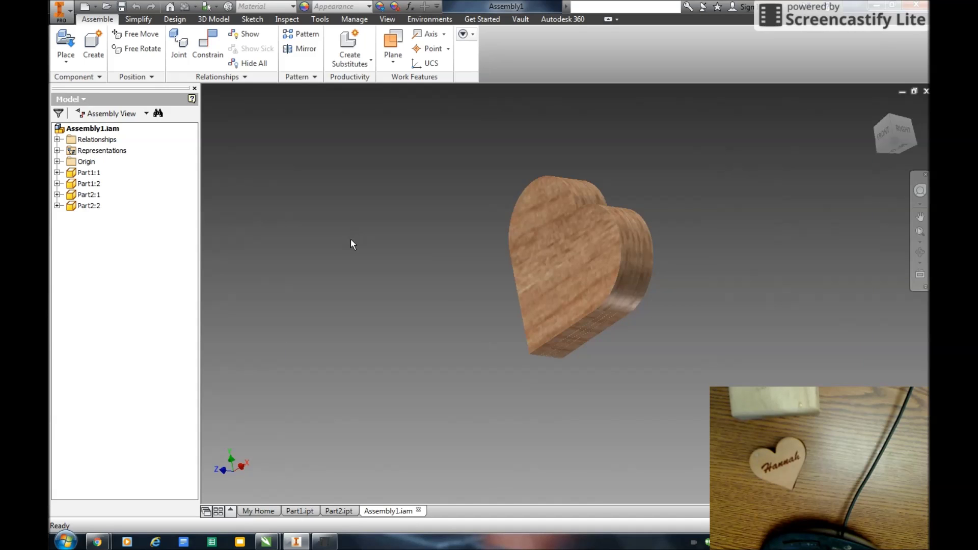
Create a new drawing from the Standard.dwg template.
click(67, 15)
click(82, 51)
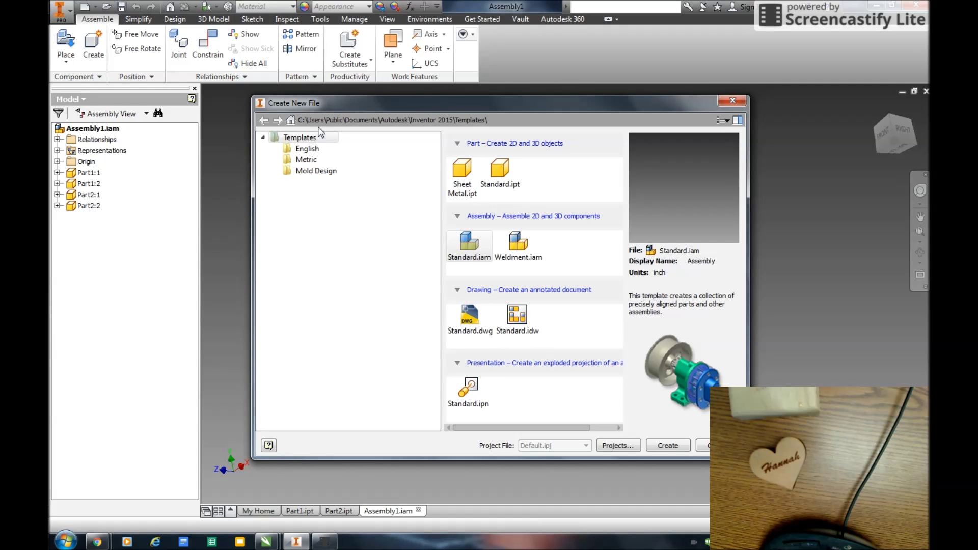
click(479, 319)
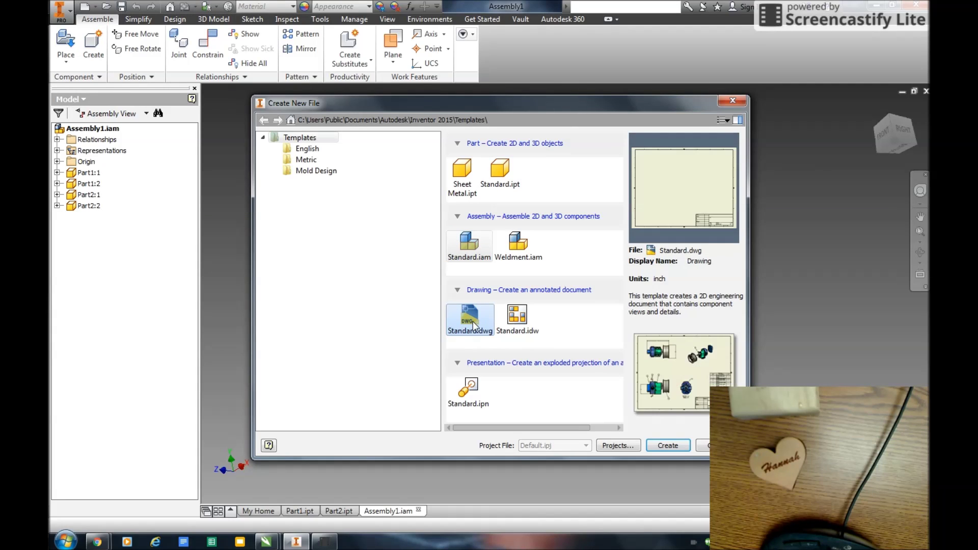
click(662, 447)
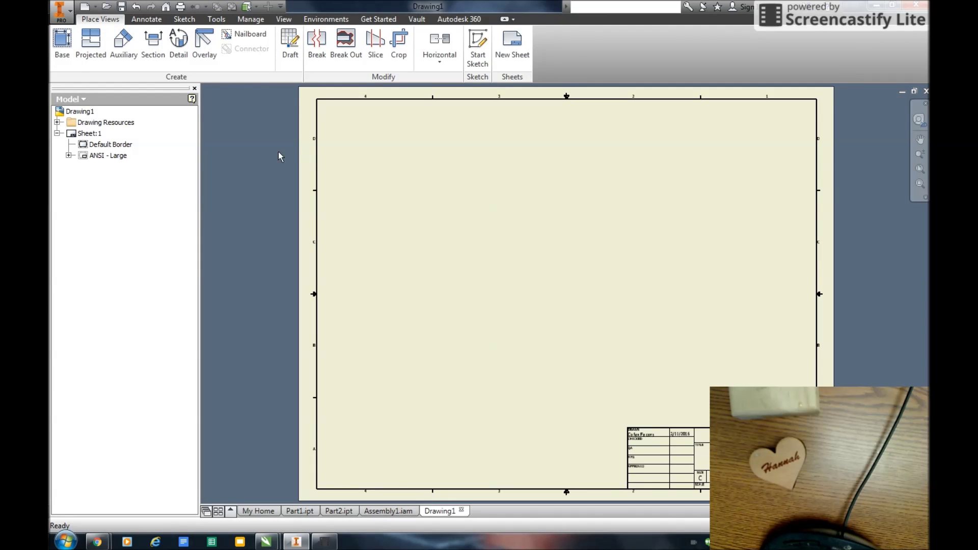
Add a sheet to the drawing using the "A size, Landscape, 1 view" format with the Assembly1 model.
click(57, 123)
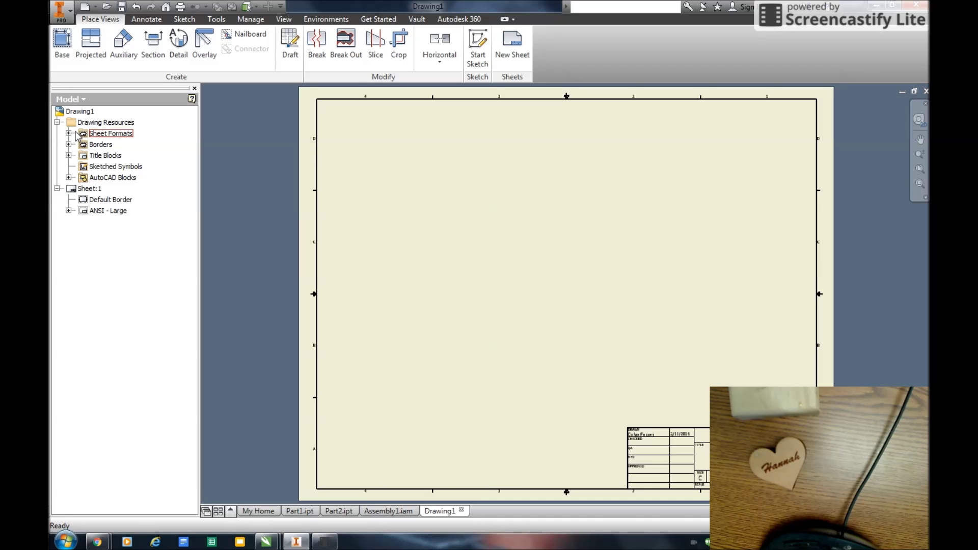
click(69, 133)
double_click(95, 156)
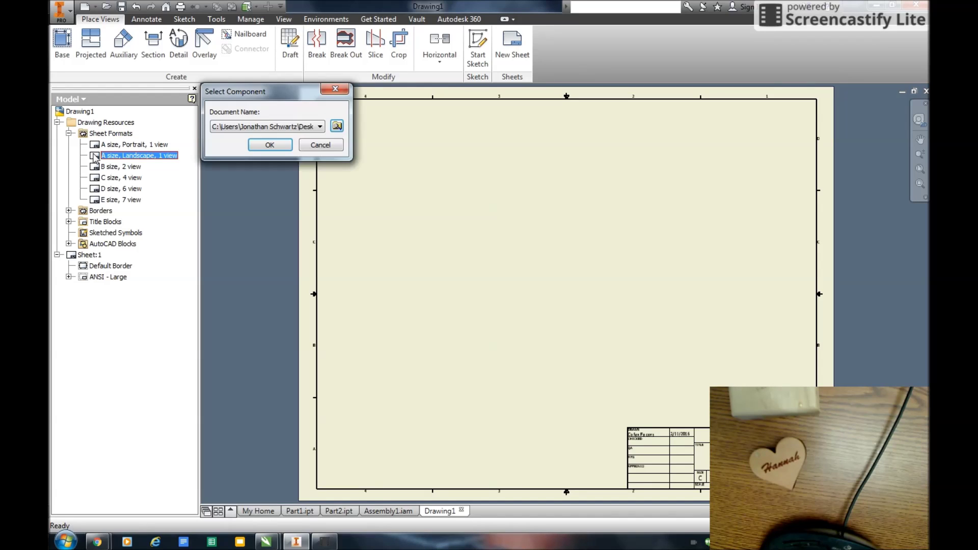
click(269, 146)
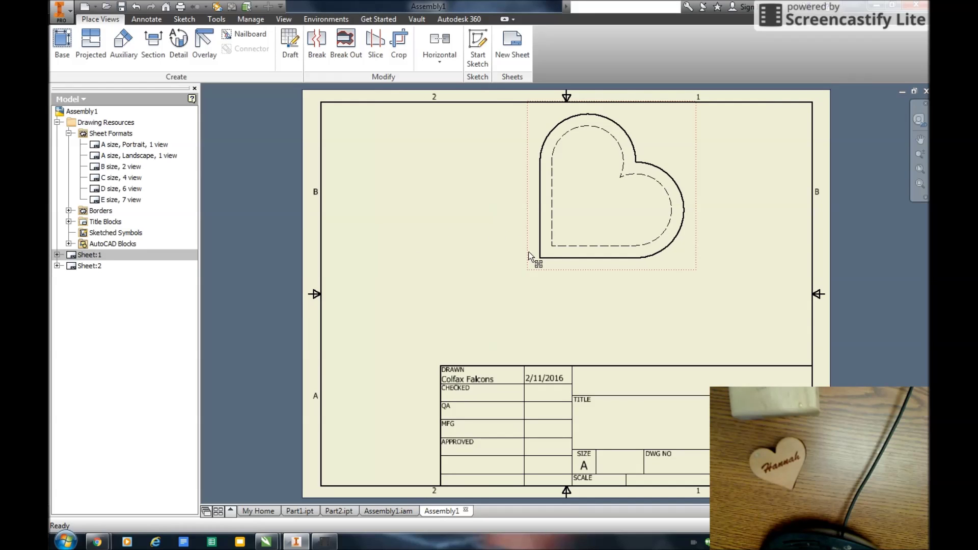
Move the sheet format's heart view toward the sheet's left side, and delete that view from the sheet.
drag(527, 251, 370, 325)
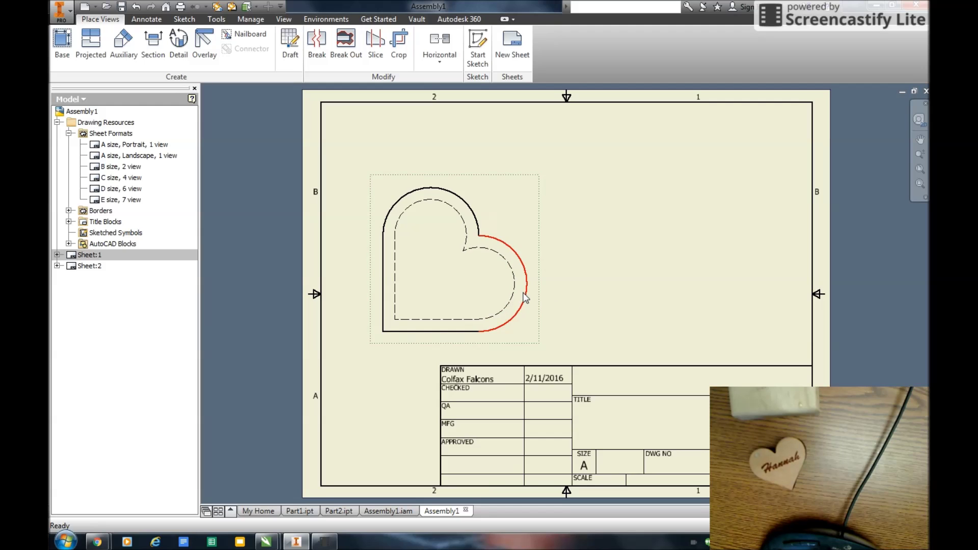
key(Delete)
click(554, 299)
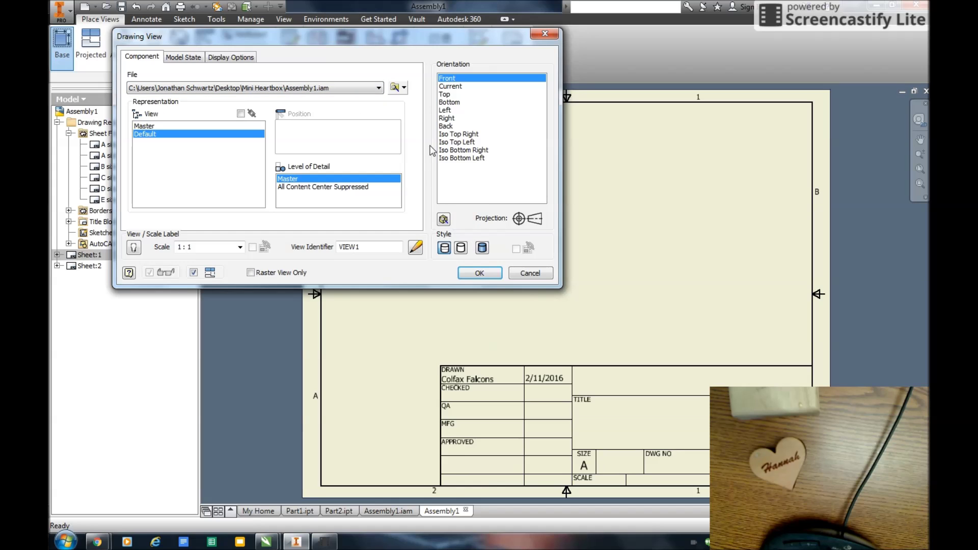
Place a 1:1 front base view of Assembly1 on the sheet's left half, with projected views above and to its right.
drag(372, 36, 150, 49)
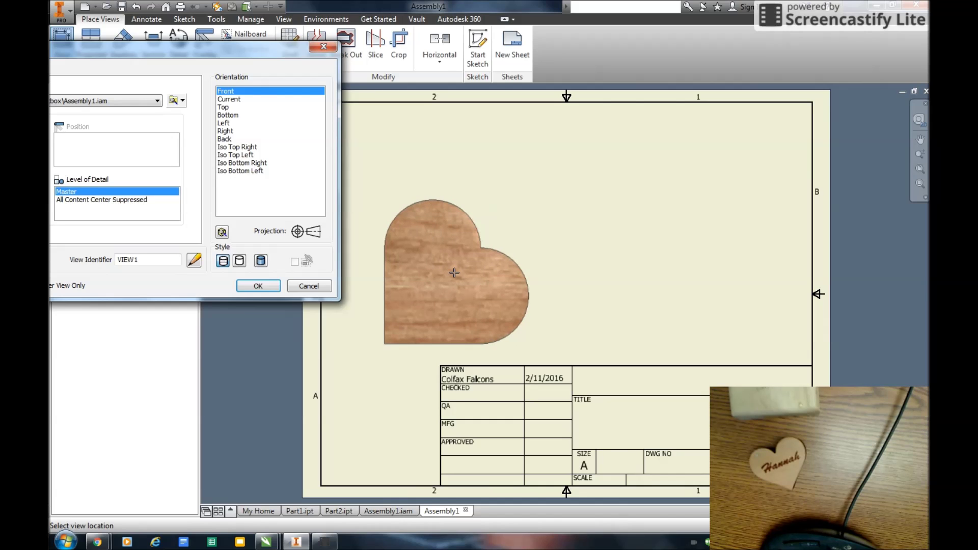
click(454, 273)
click(619, 271)
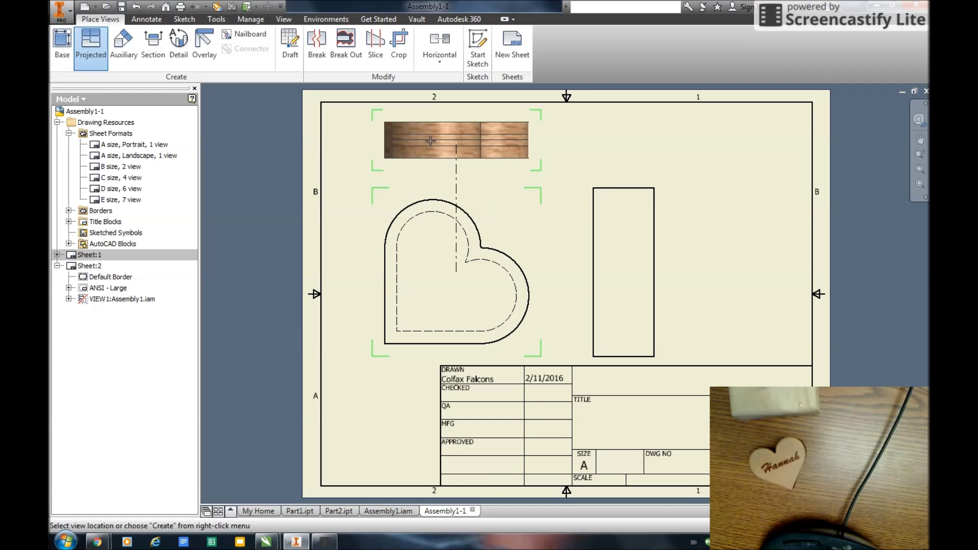
click(430, 140)
right_click(534, 221)
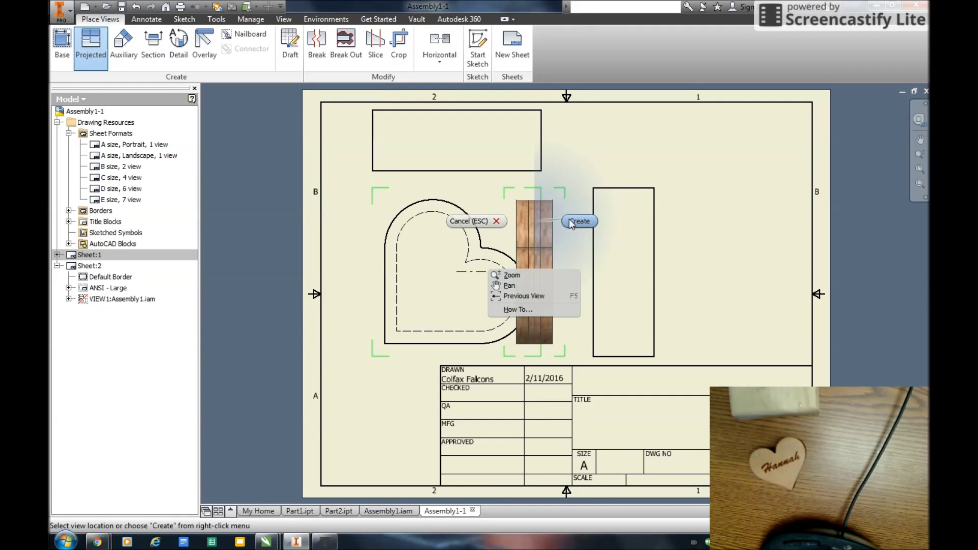
click(578, 221)
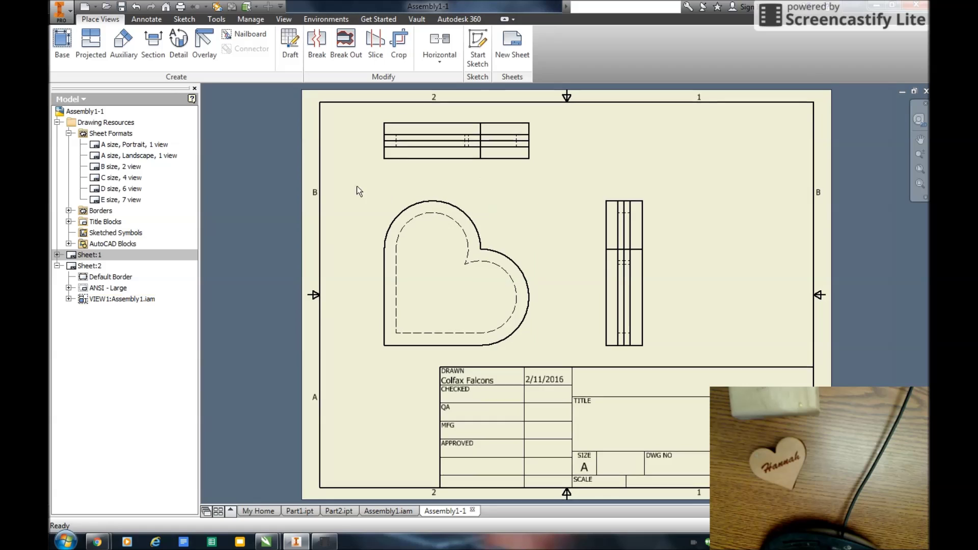
Start another base view of Assembly1 and set its orientation to Iso Top Left, trying the Iso Bottom Right and Iso Top Right orientations first.
click(62, 43)
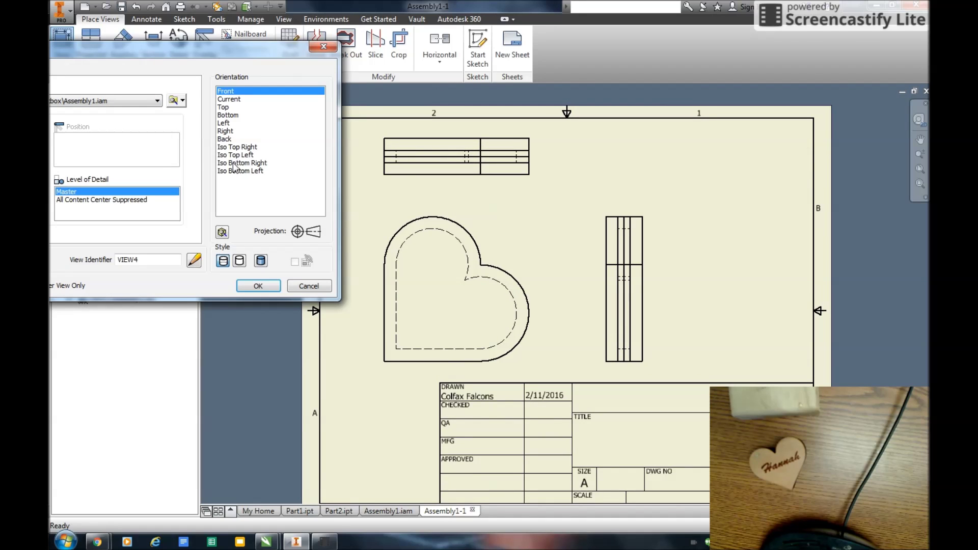
click(235, 163)
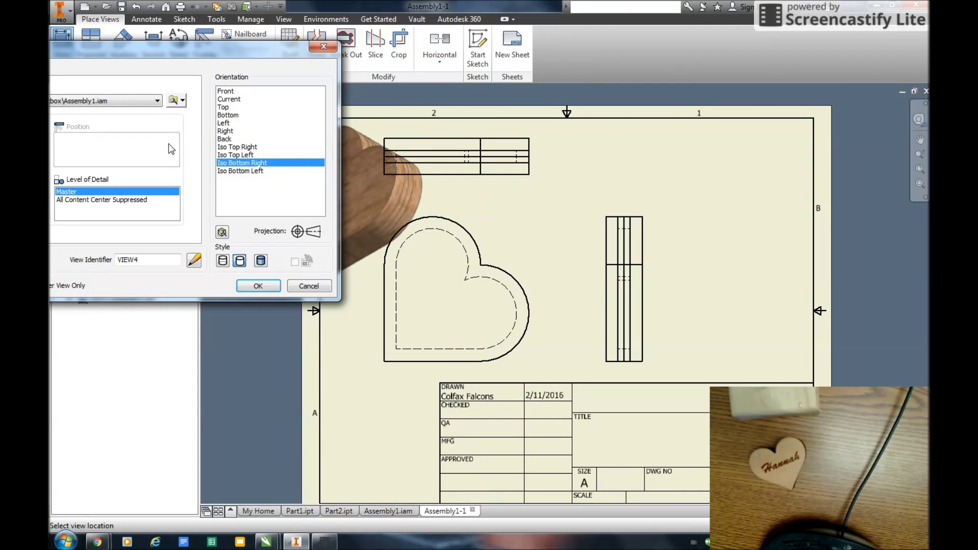
click(237, 147)
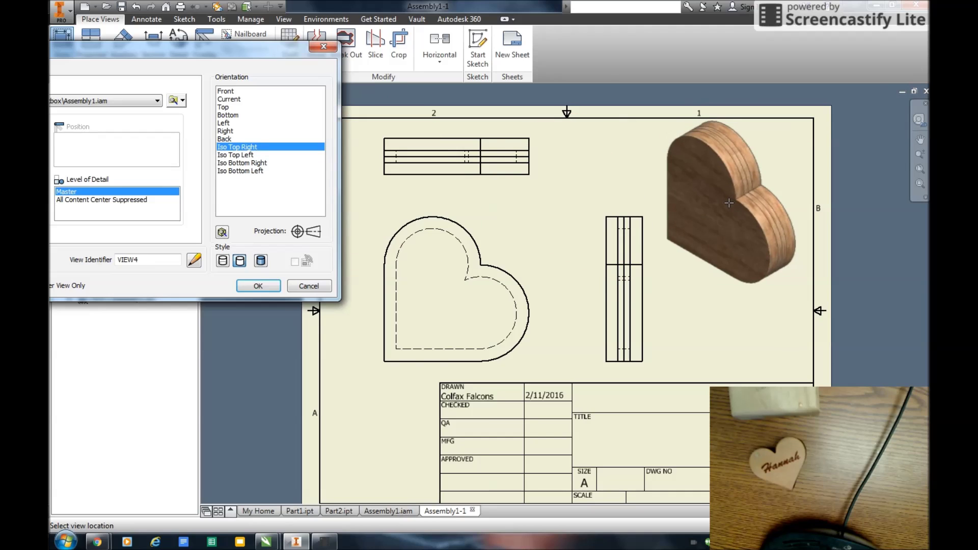
click(240, 155)
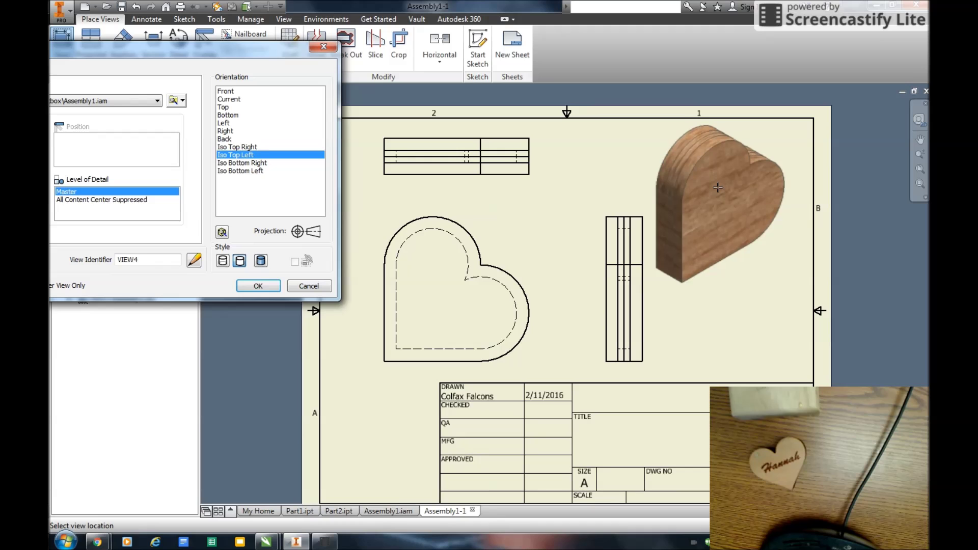
Set the isometric view's scale to 1:2, show its hidden lines, and place it in the sheet's upper-right corner.
drag(184, 56, 430, 56)
double_click(227, 260)
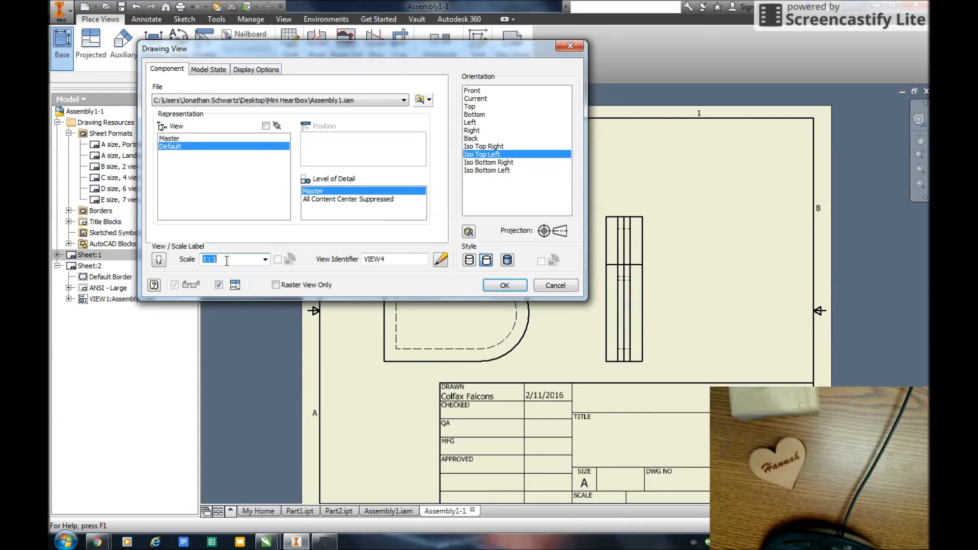
text(4)
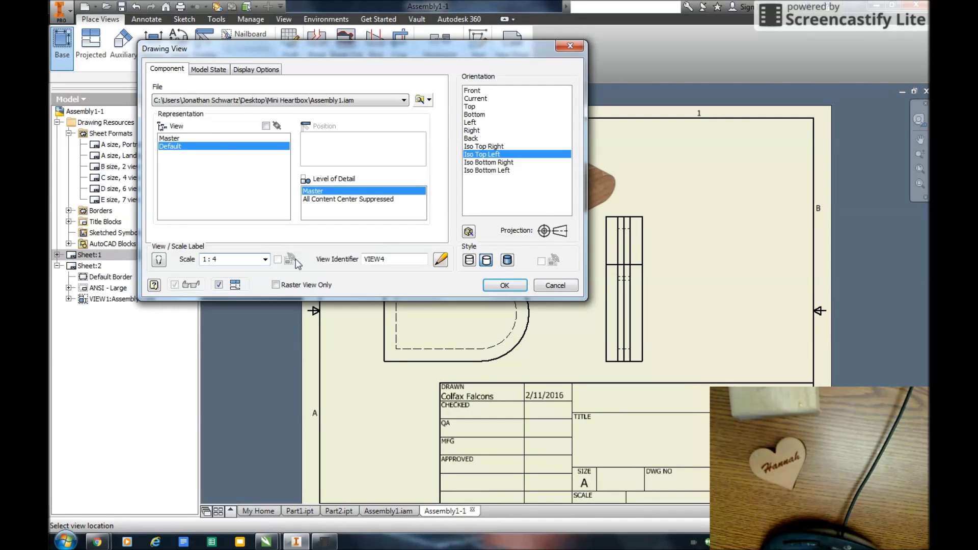
key(BackSpace)
text(2)
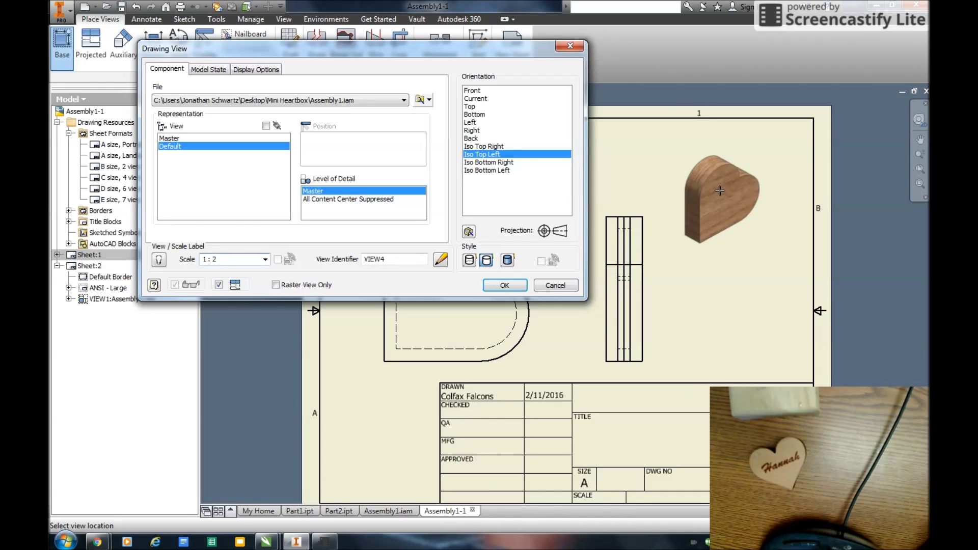
click(469, 261)
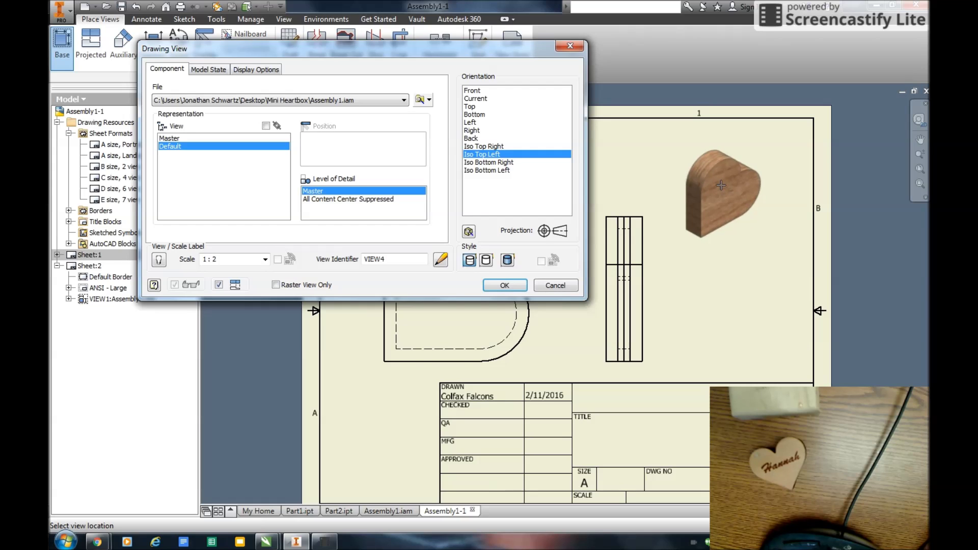
click(729, 184)
right_click(521, 257)
click(532, 264)
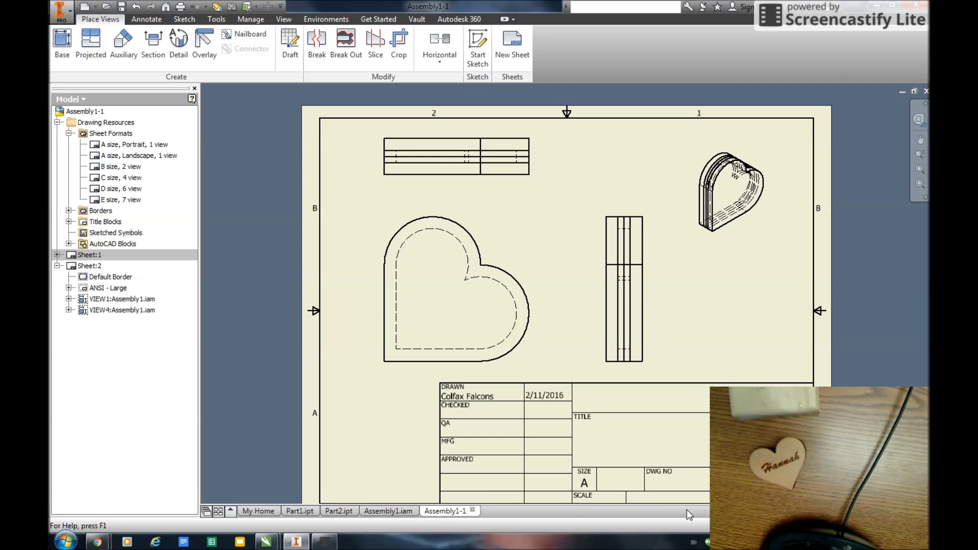
Delete the unused Sheet:1 from the drawing.
scroll(676, 453, down, 2)
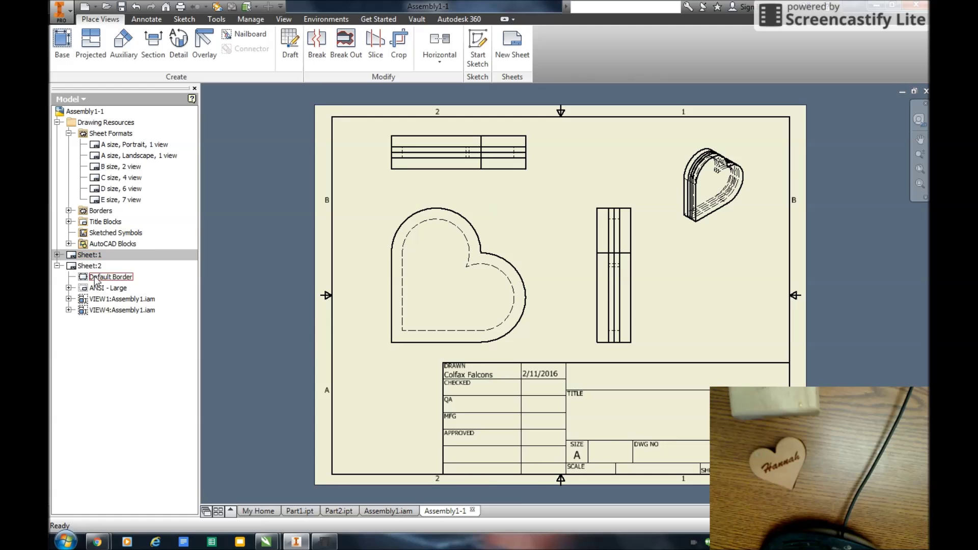
right_click(73, 256)
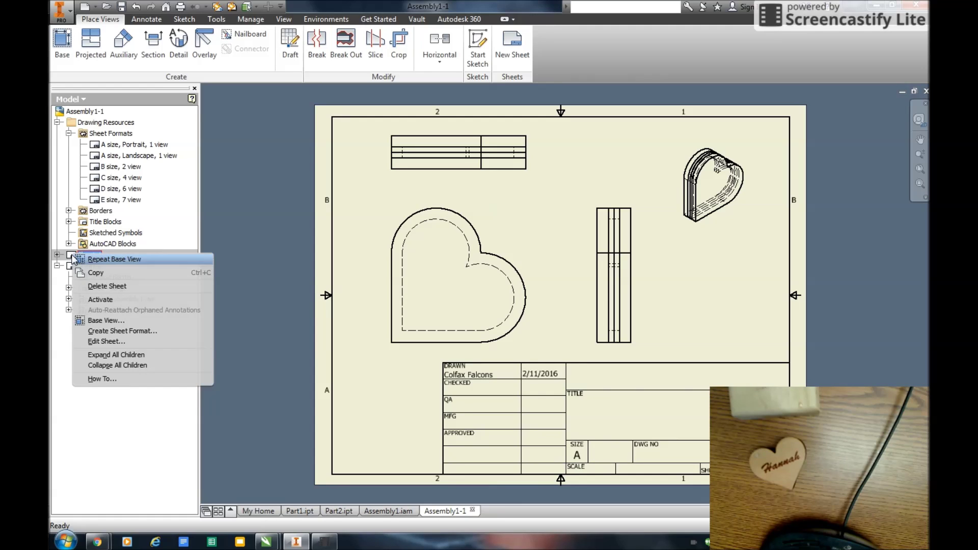
click(104, 286)
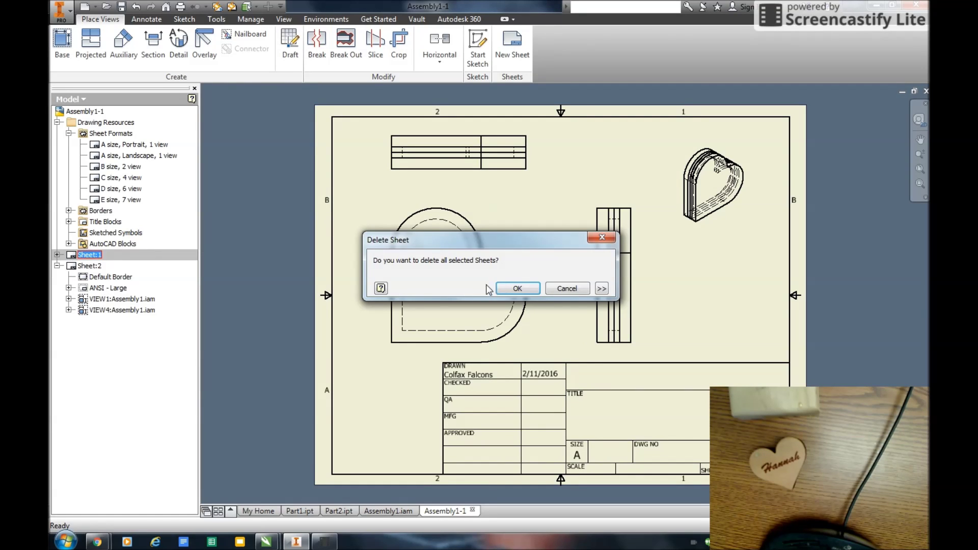
click(509, 288)
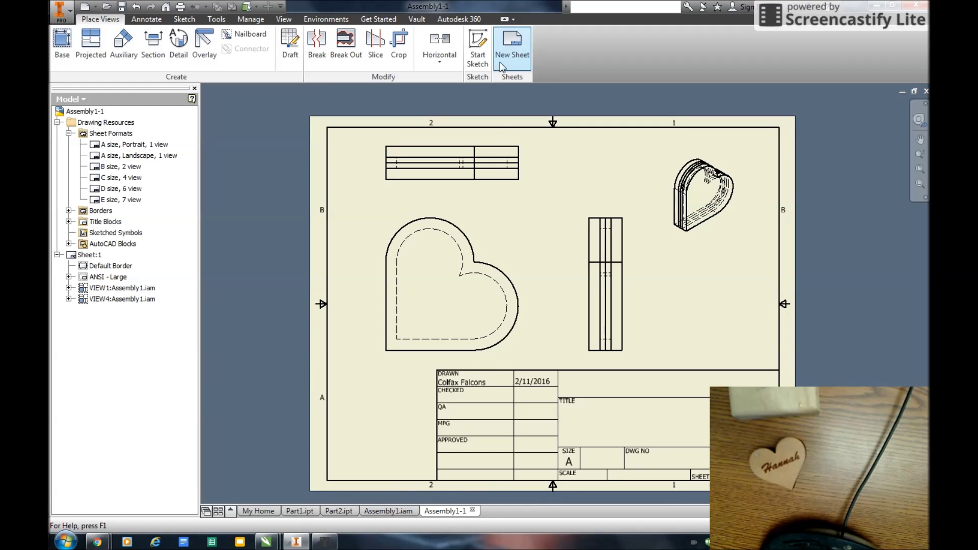
Add a new sheet to the drawing and start a base view of Assembly1 on it.
click(512, 49)
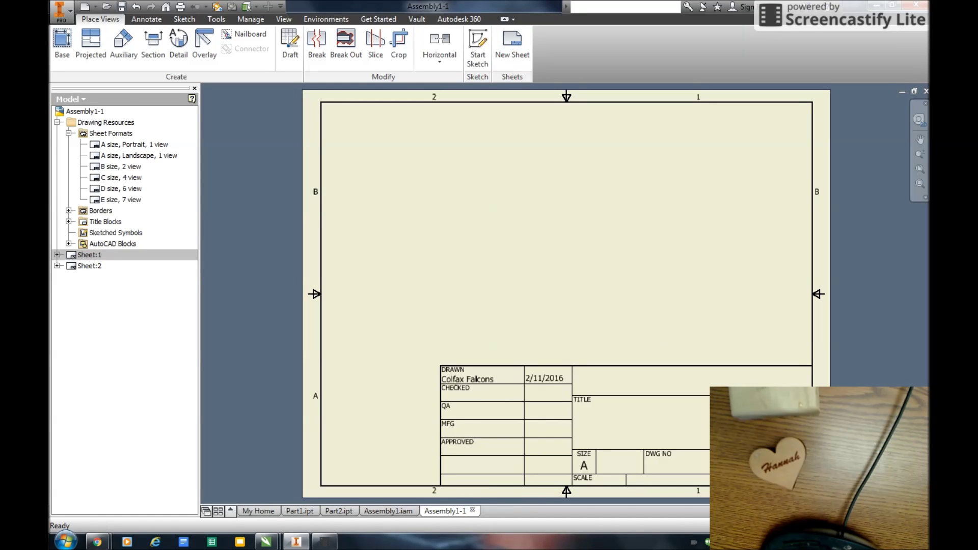
click(62, 43)
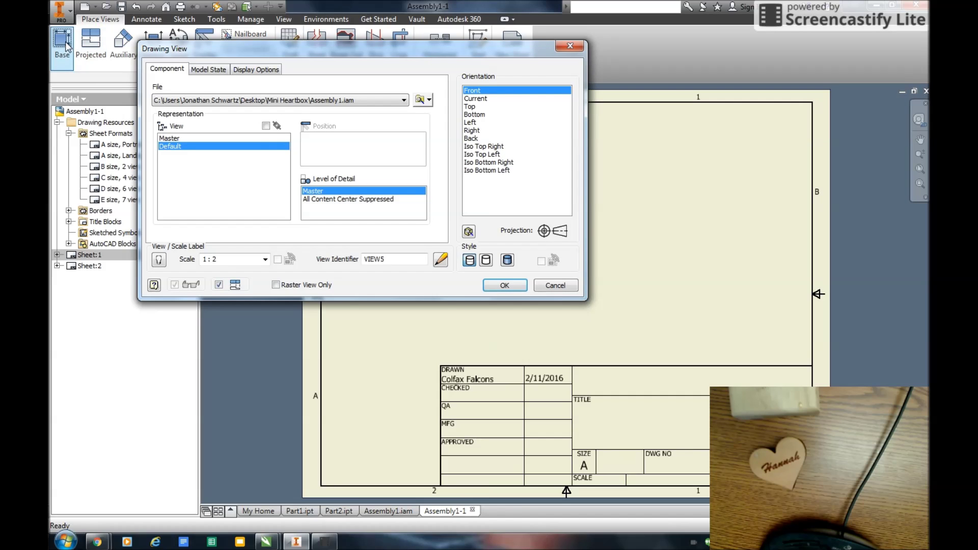